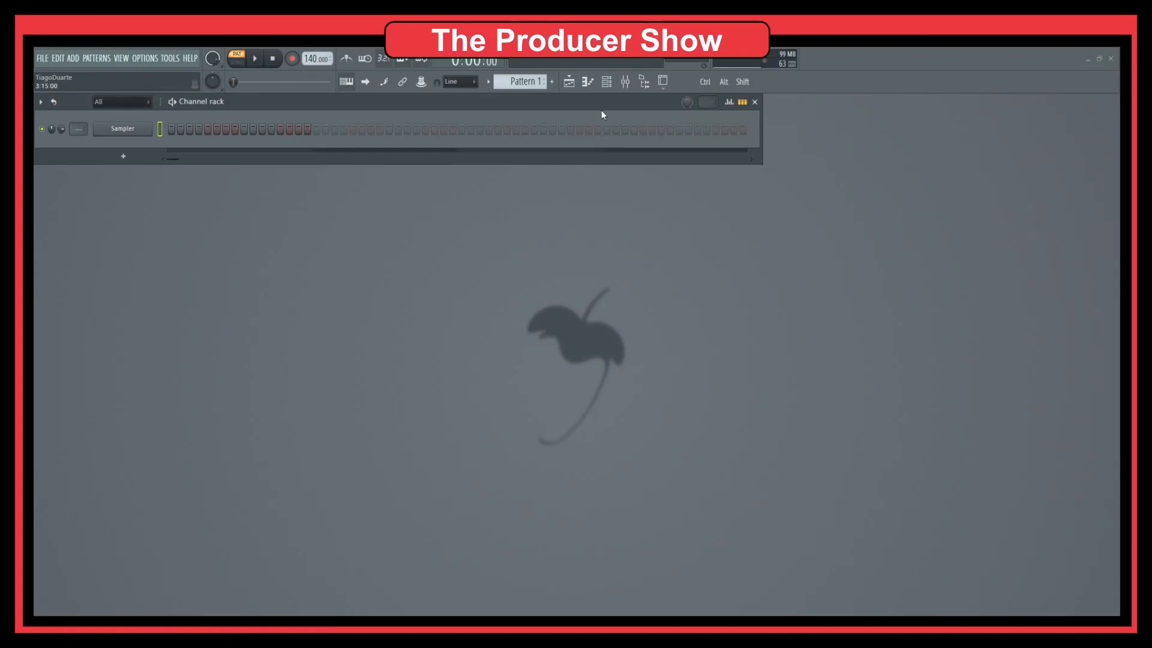
Browse to DailyBeats.pt's Daily Beats Vol.3 '02 - Fast motion' pack and show the empty Playlist.
click(644, 84)
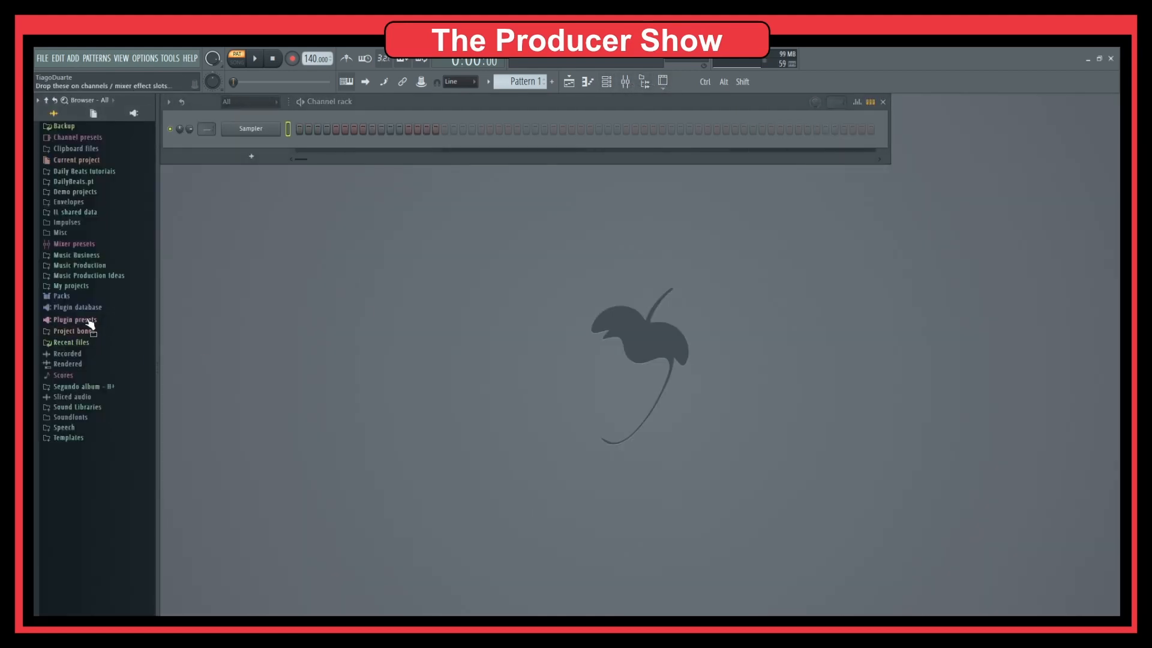
click(93, 181)
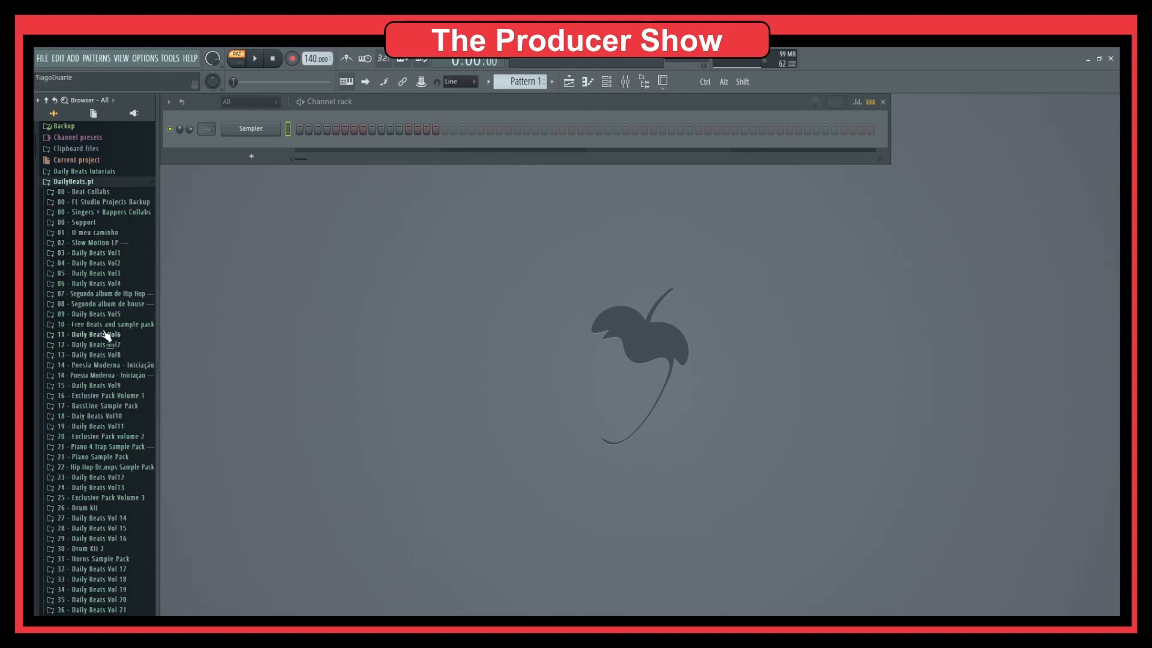
click(110, 274)
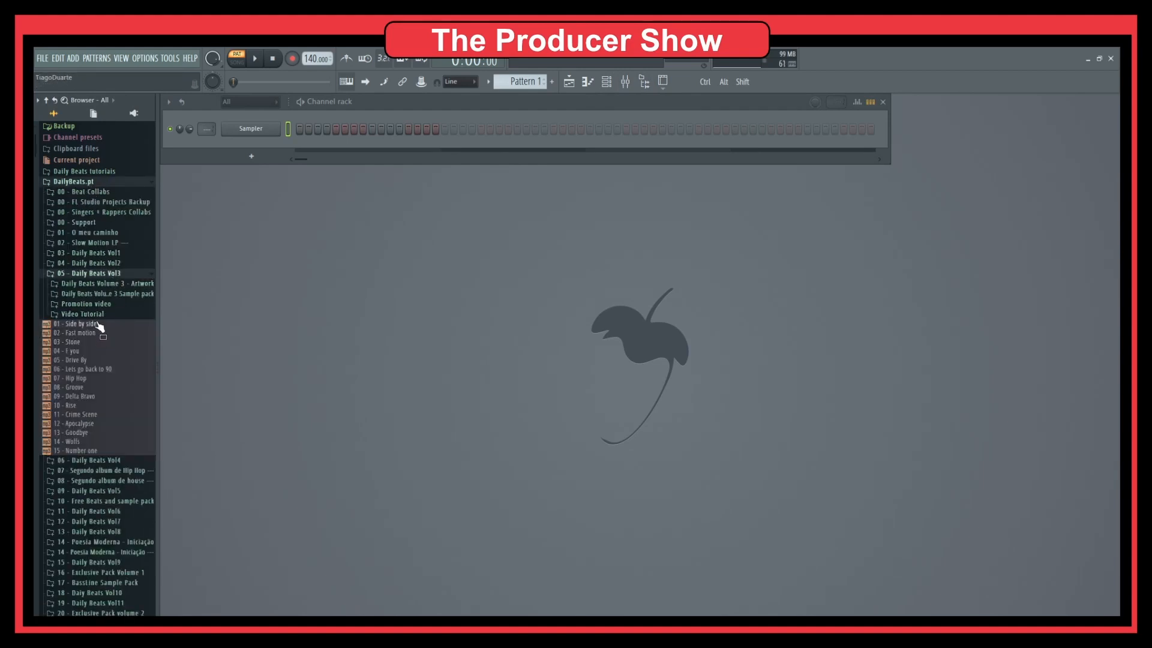
click(111, 295)
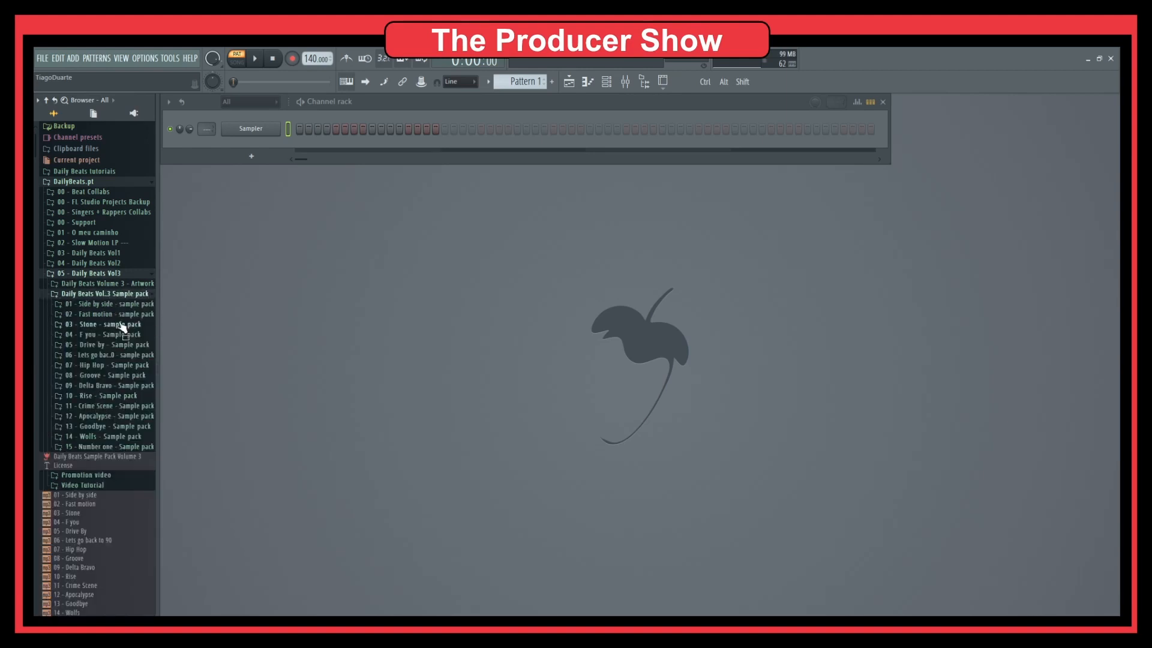
click(112, 316)
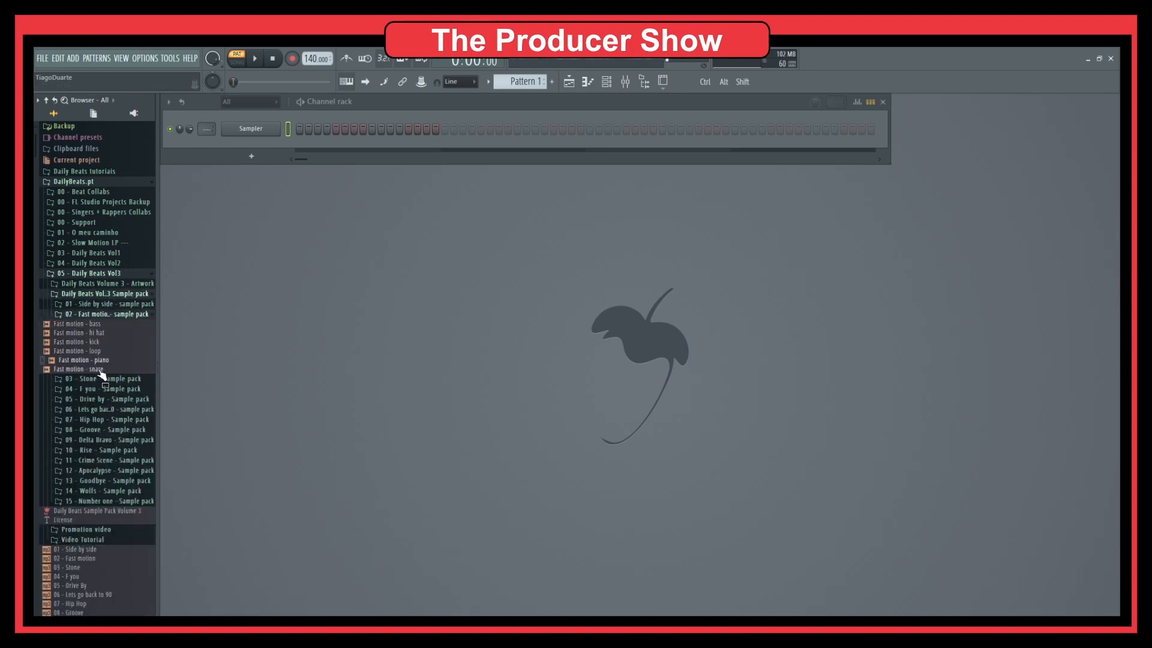
click(570, 81)
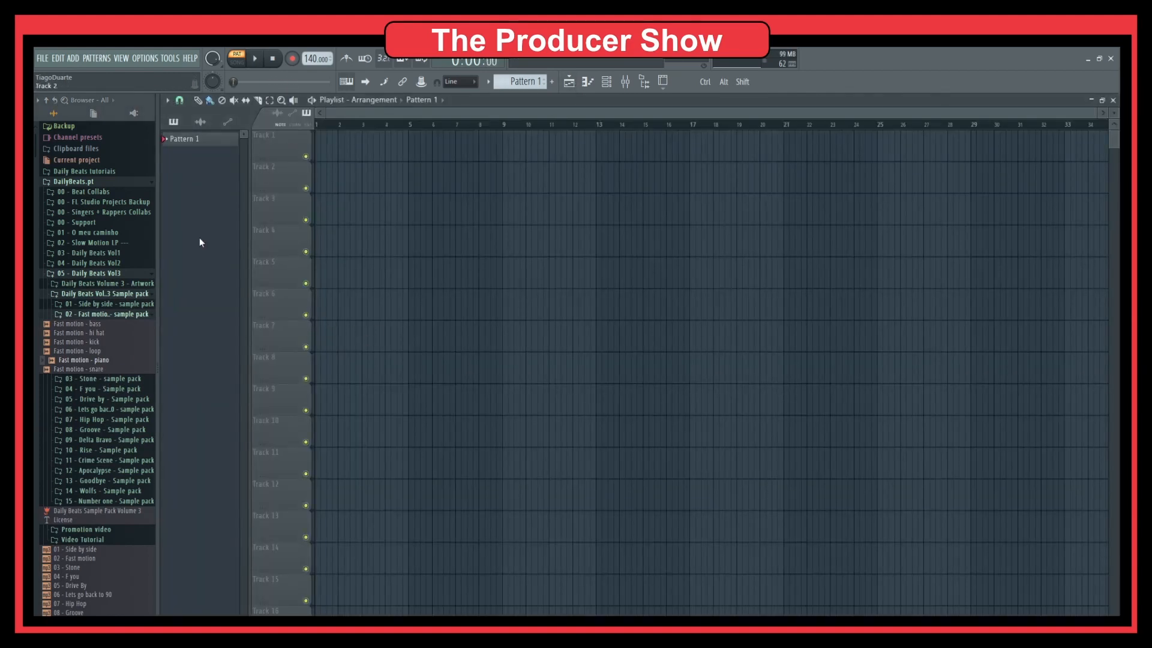
Place the Fast motion bass, loop and piano clips on Tracks 1–3 at bar 1.
drag(78, 324, 325, 147)
scroll(410, 225, up, 3)
scroll(409, 225, up, 2)
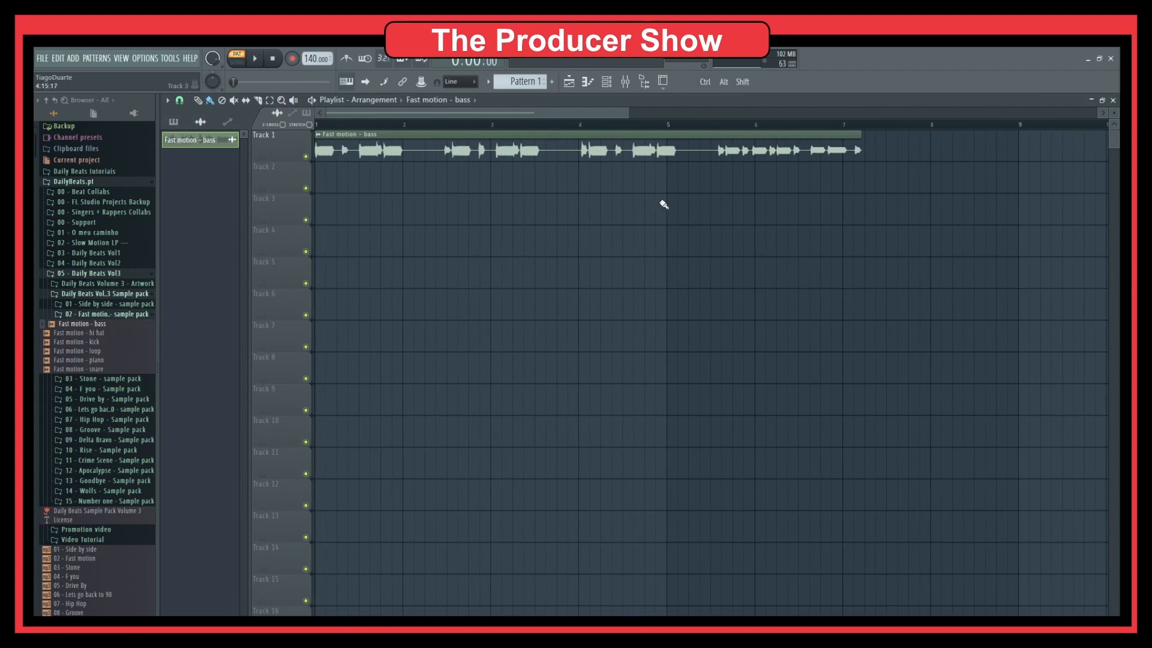
drag(81, 333, 329, 180)
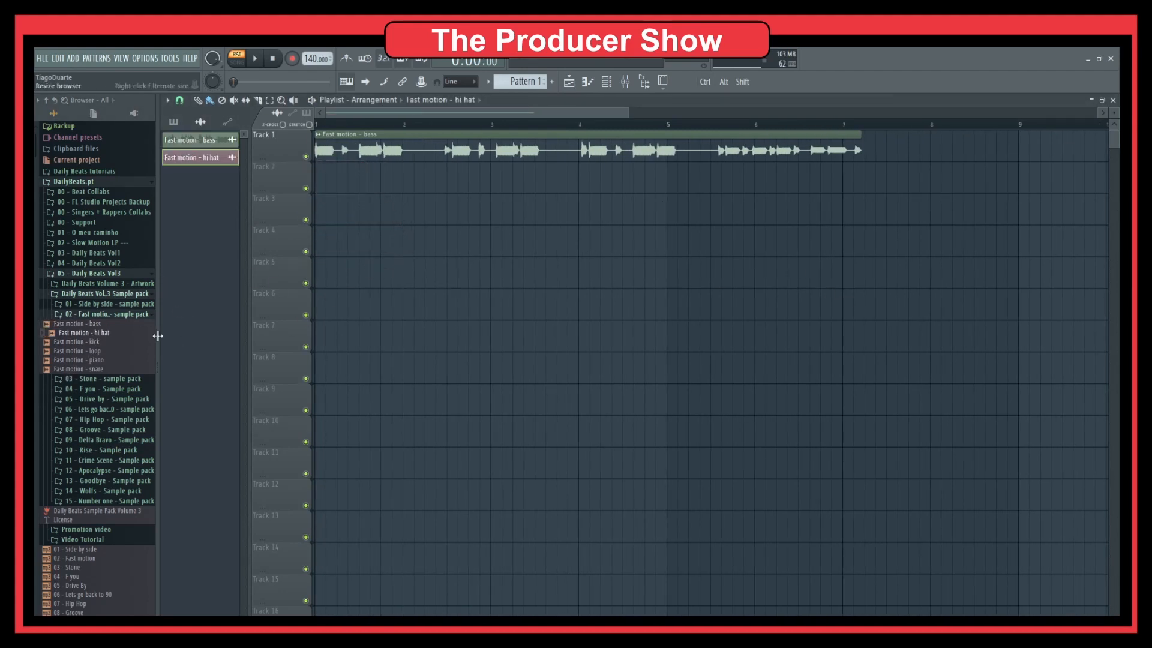
drag(81, 342, 350, 214)
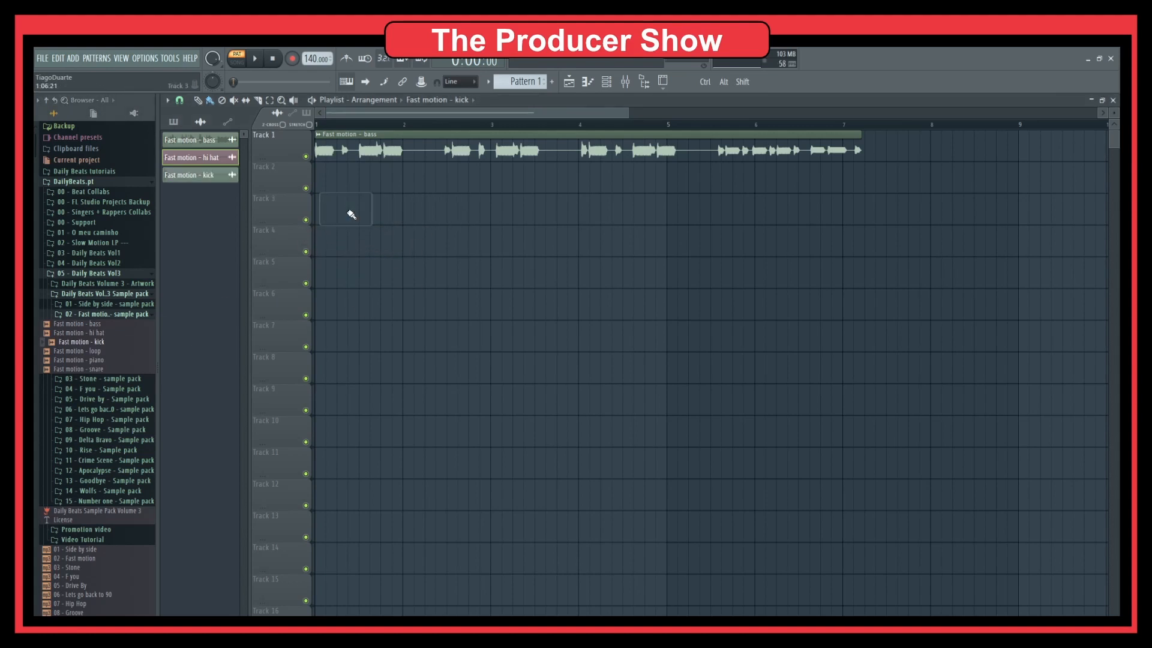
drag(90, 351, 336, 180)
click(102, 361)
drag(105, 364, 336, 211)
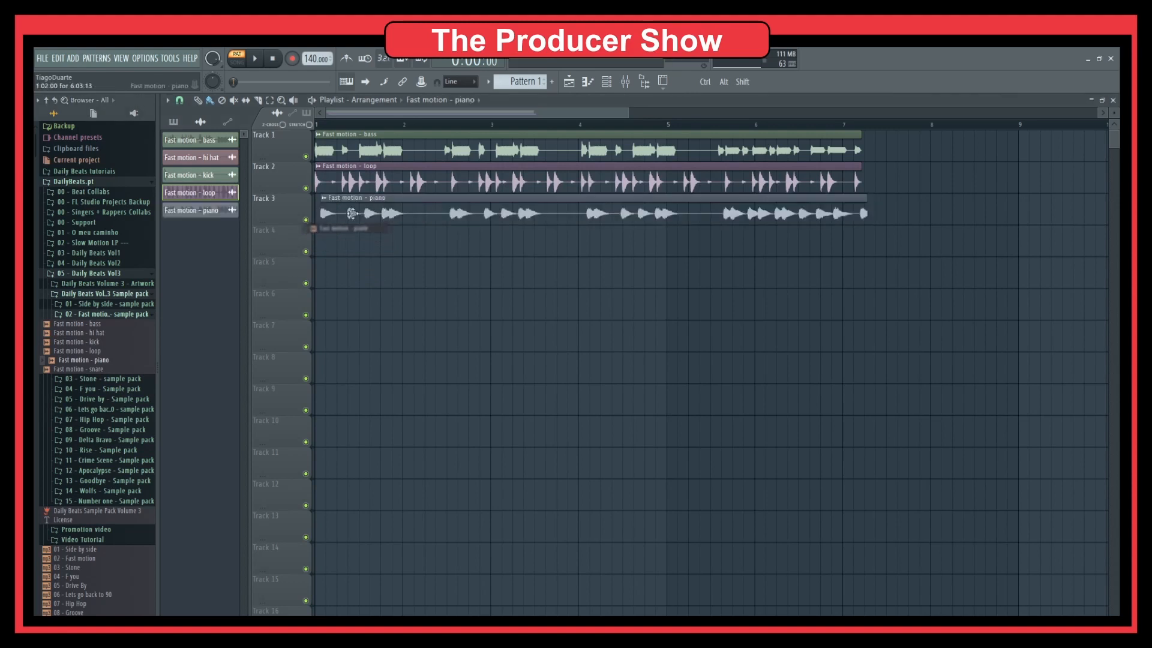
Preview the snare, play the arrangement, then close the Playlist and stop playback.
click(103, 370)
key(space)
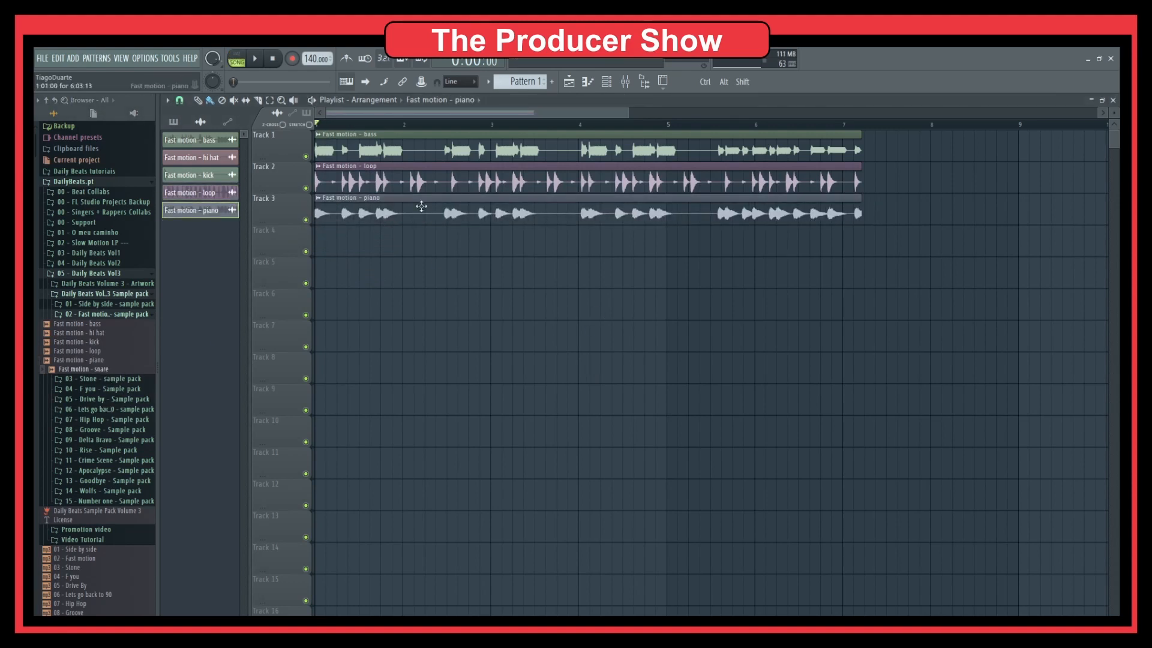
scroll(481, 328, down, 3)
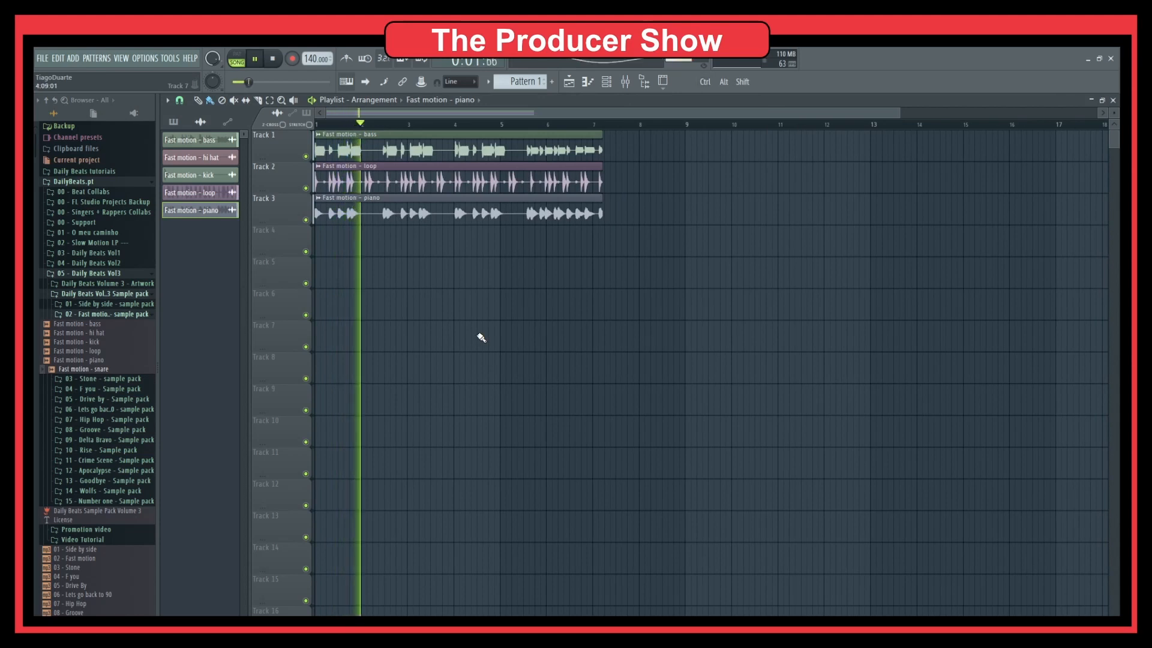
click(1113, 100)
key(space)
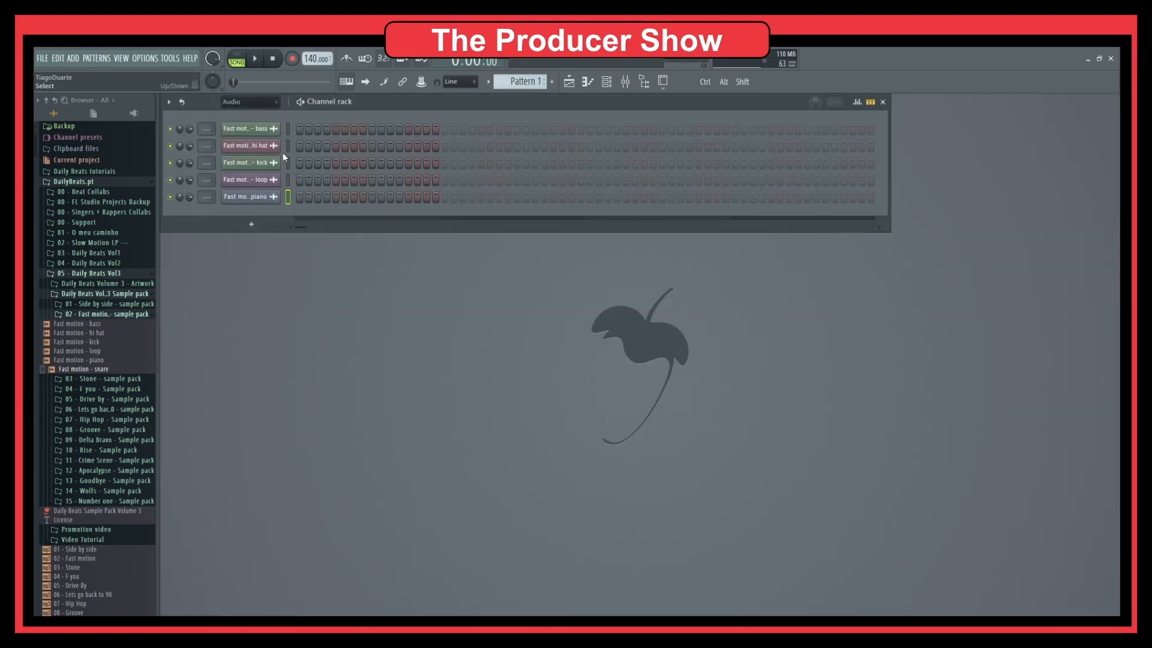
Delete the hi hat and kick channels, keeping bass, loop and piano, and bring up the Mixer.
right_click(255, 145)
click(302, 265)
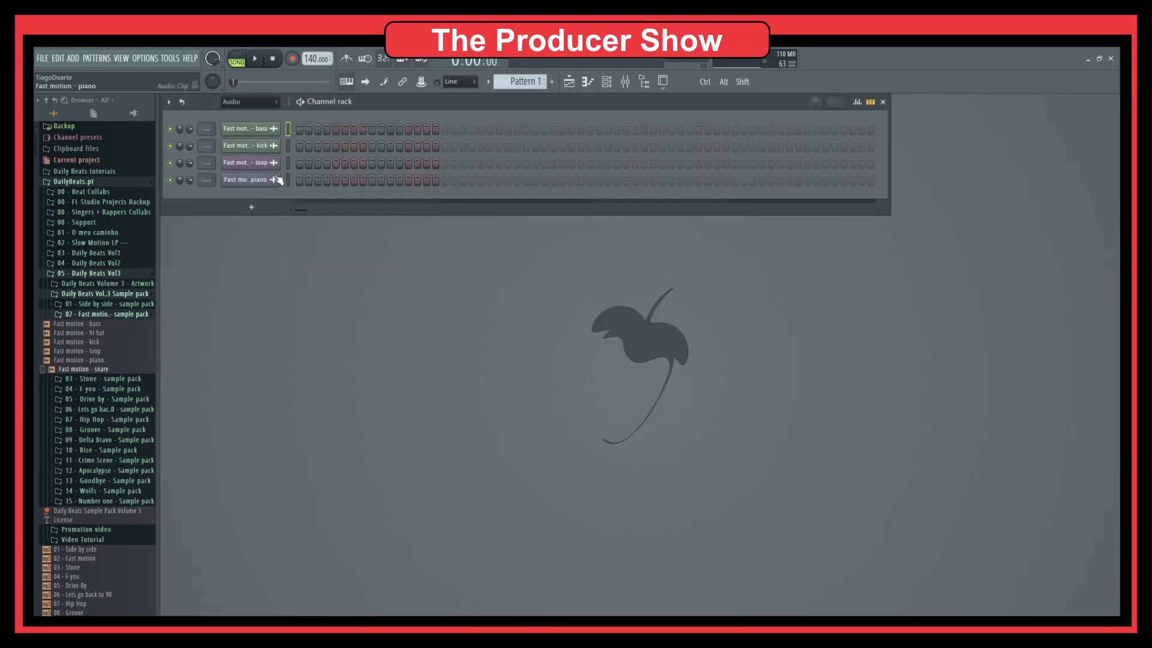
key(alt+Delete)
key(Return)
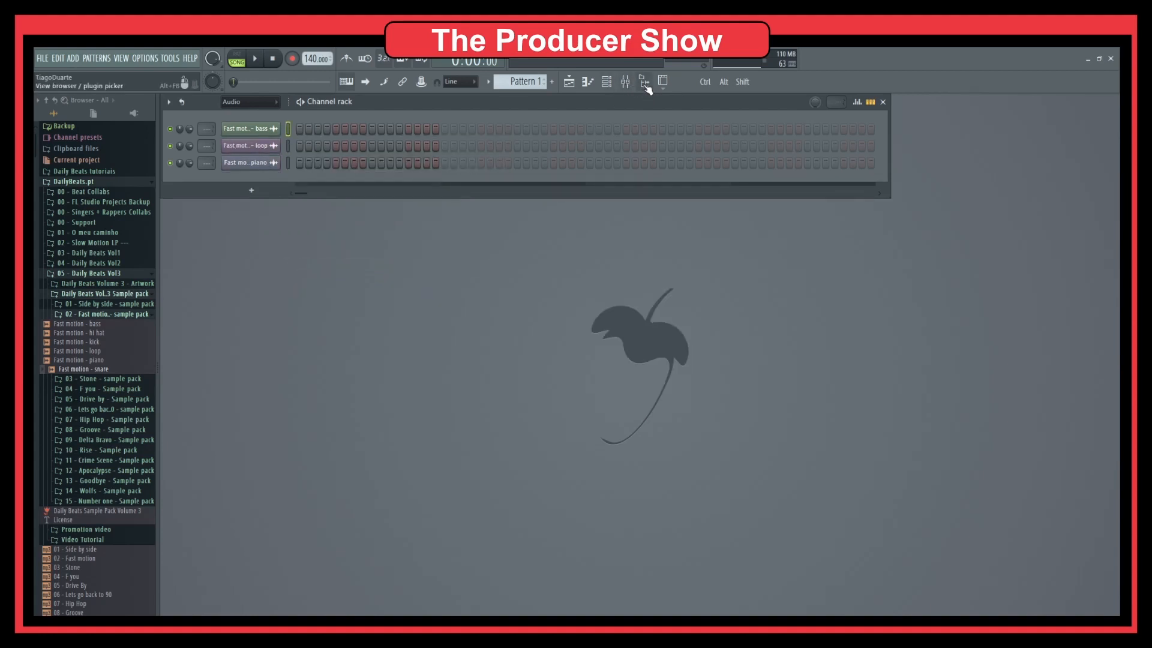
click(625, 82)
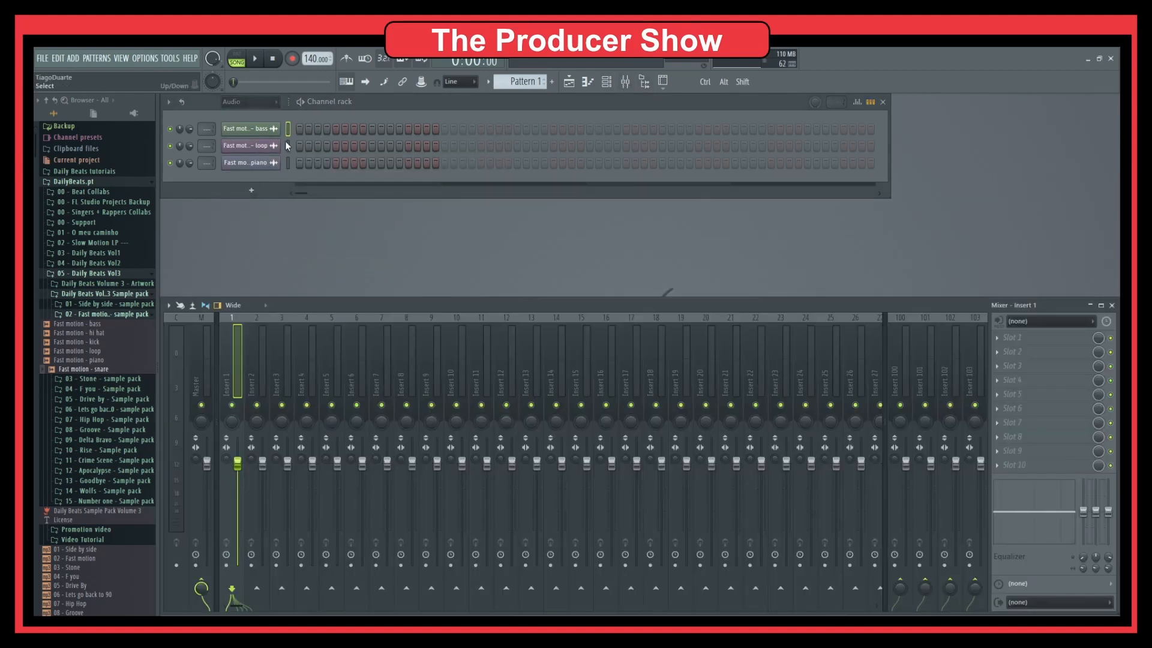
Route bass, loop and piano to Inserts 1–3 and lower those three faders together.
drag(205, 131, 202, 149)
scroll(205, 145, up, 1)
scroll(206, 163, up, 3)
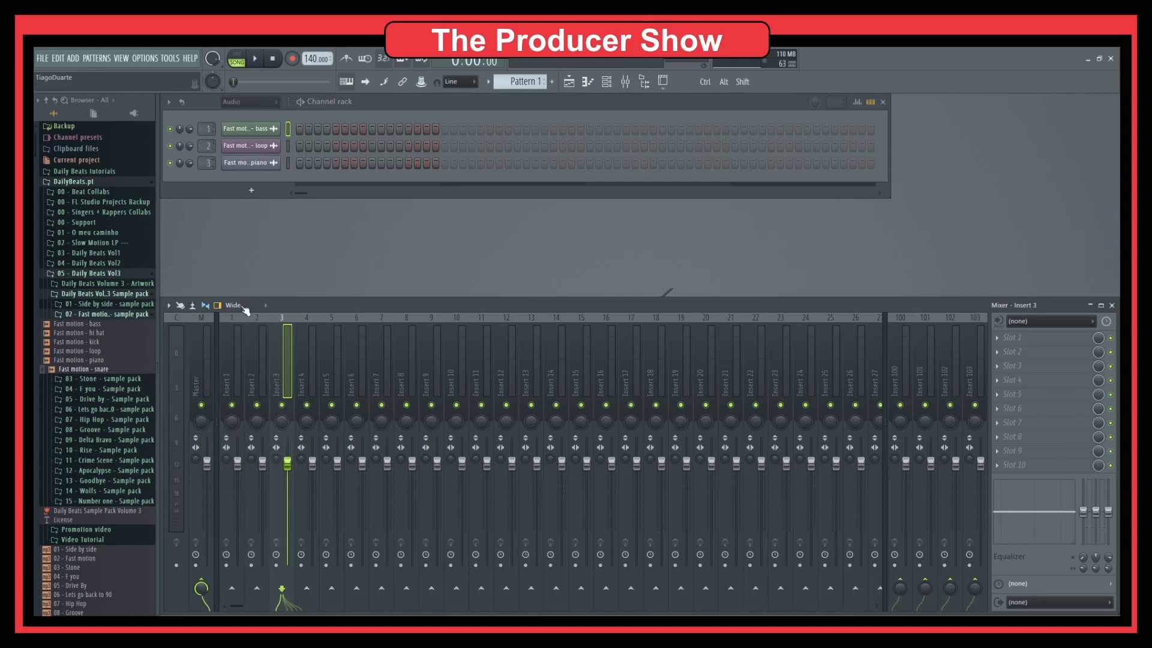
shift+click(227, 379)
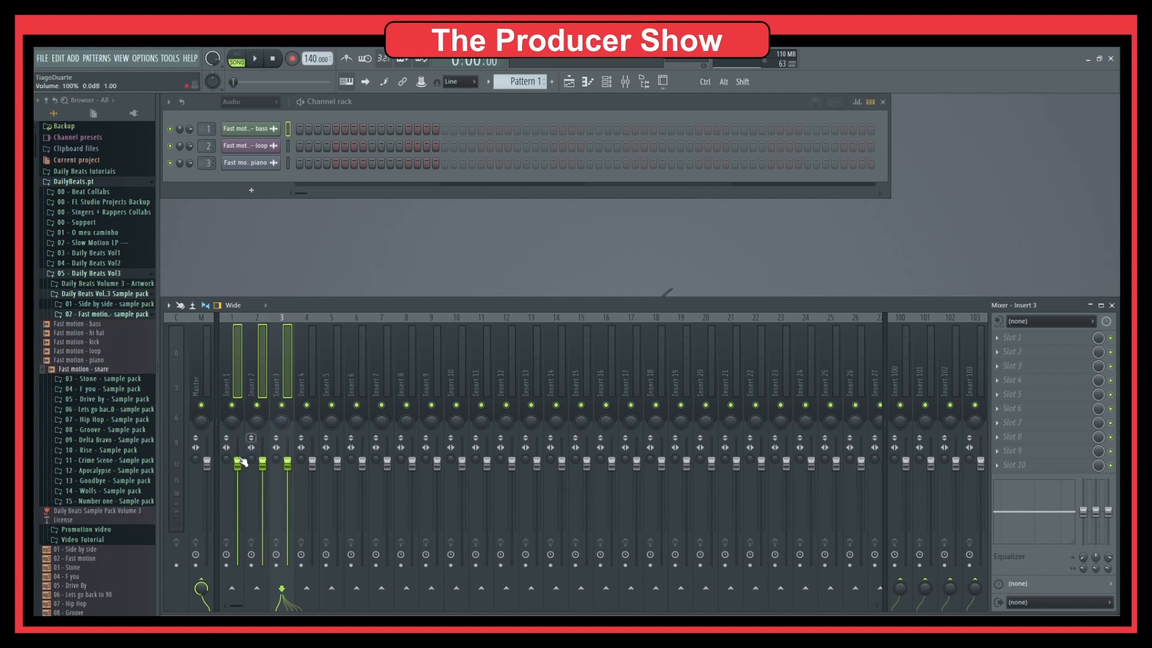
drag(243, 462, 239, 510)
key(space)
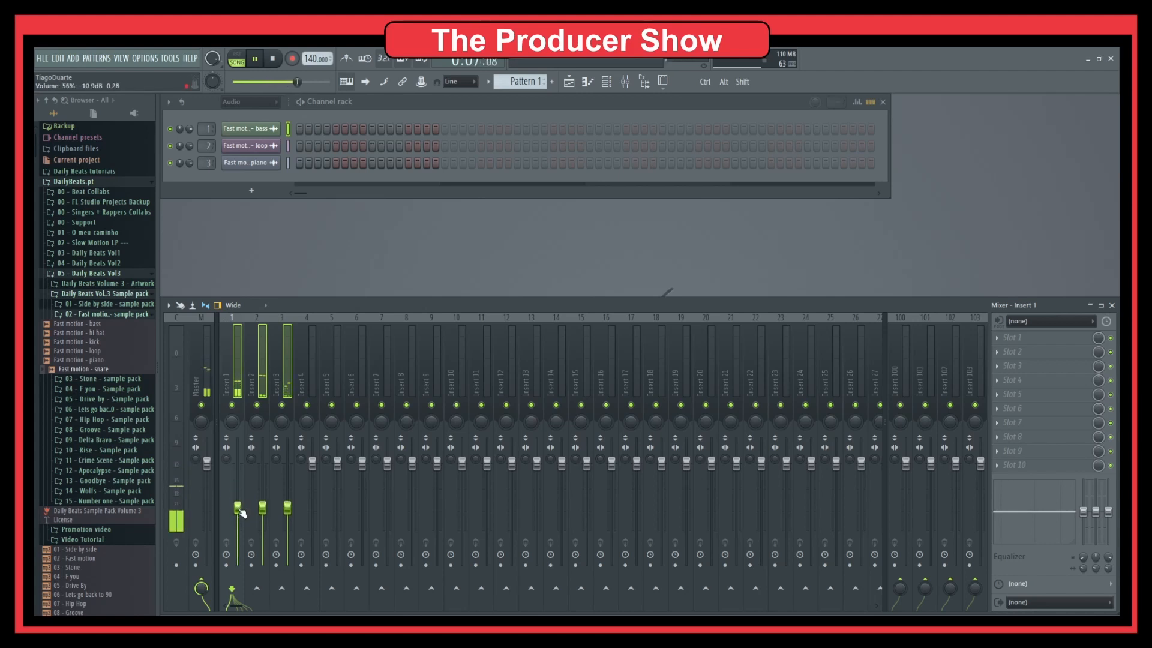
Audition the inserts during playback, then stop with Insert 4 selected for the bus.
click(307, 372)
click(275, 387)
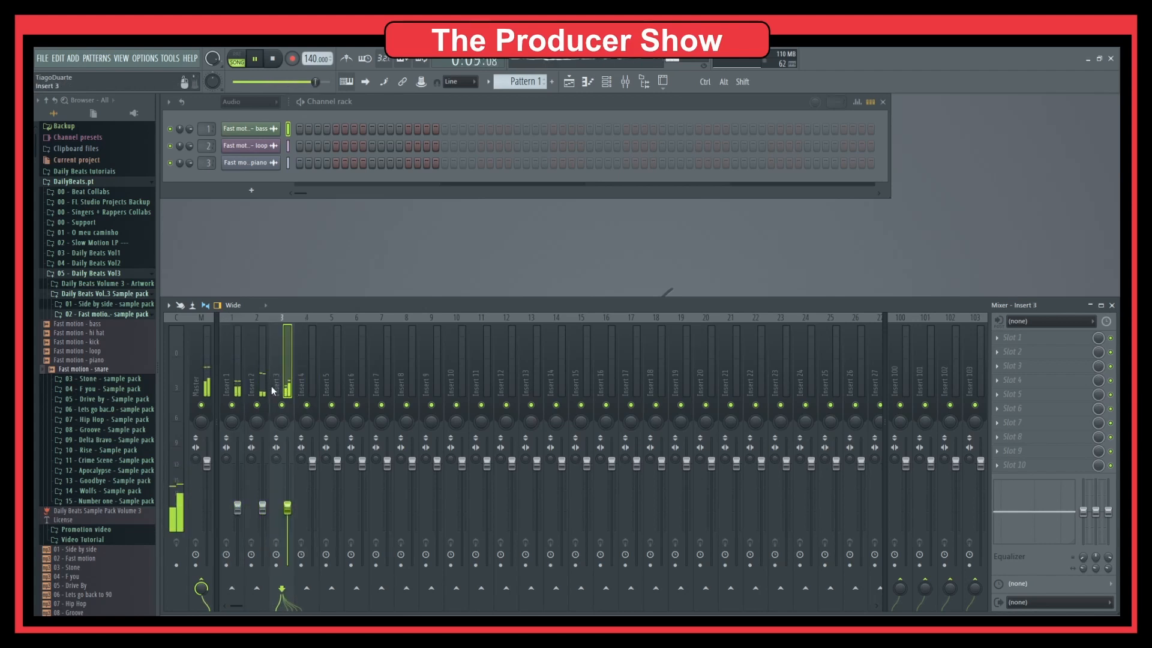
click(257, 390)
click(230, 388)
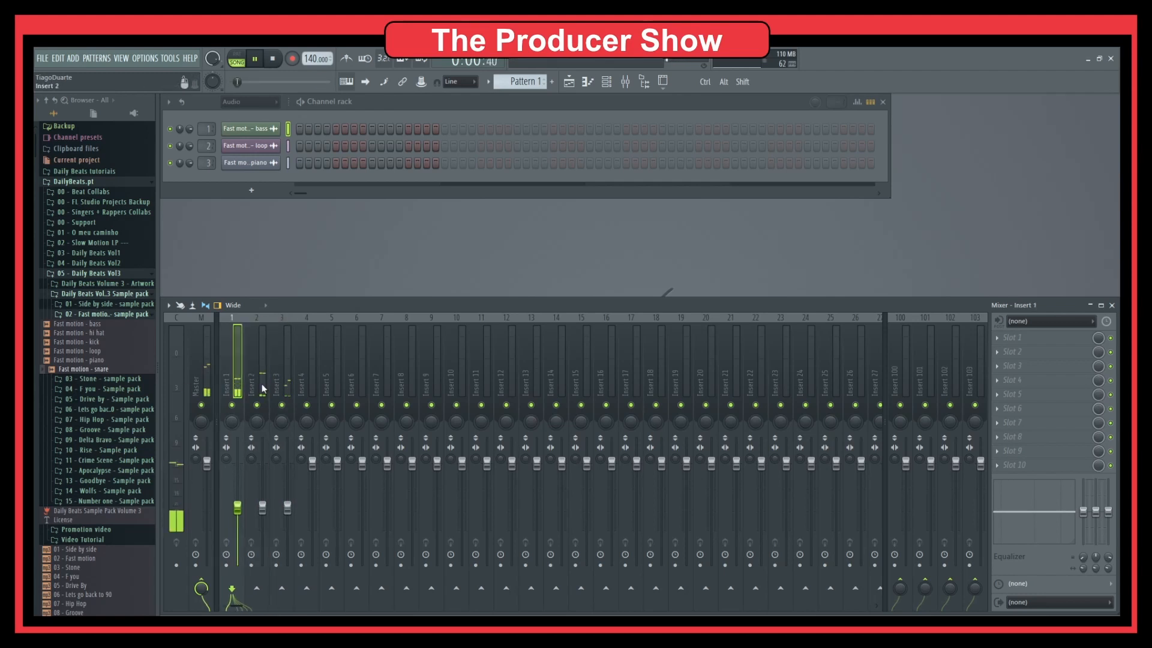
click(279, 390)
key(space)
click(306, 390)
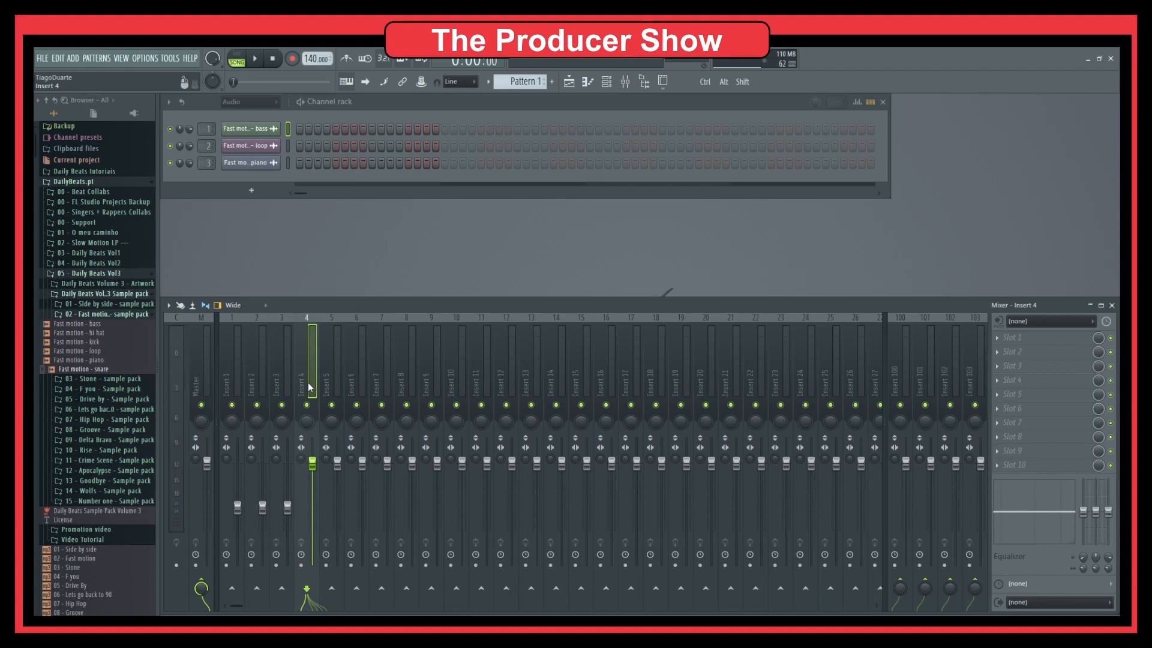
Rename Insert 4 to 'Mix'.
double_click(307, 383)
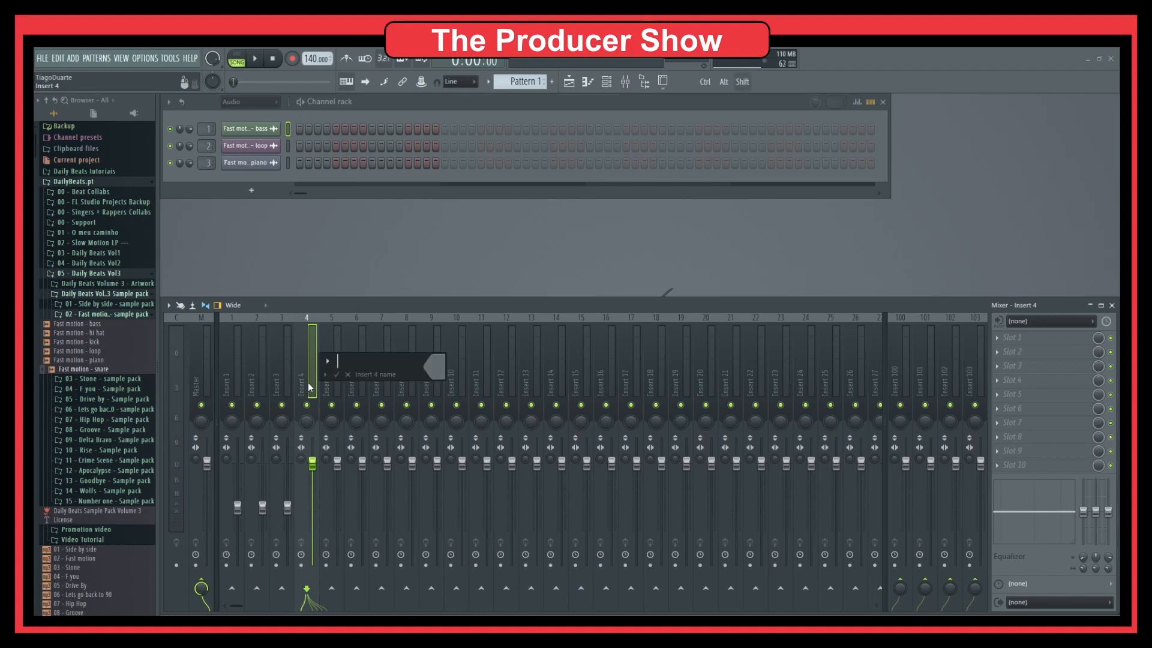
text(Mix)
key(Return)
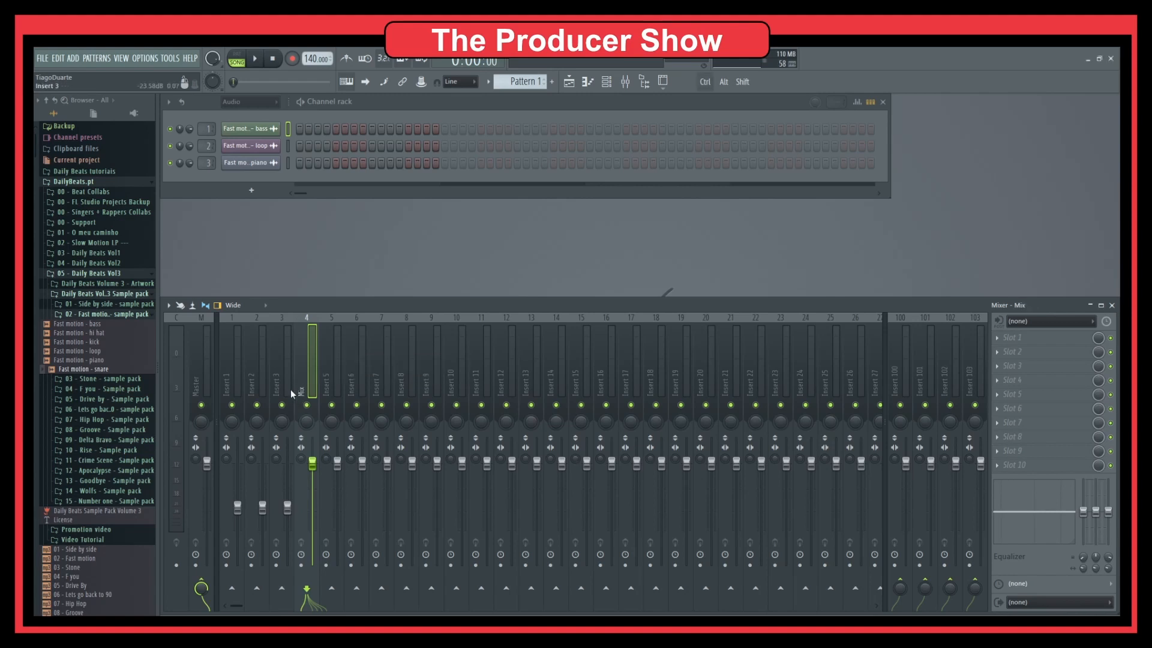
Route Inserts 1–3 only into the Mix bus and play to check.
drag(282, 378, 231, 381)
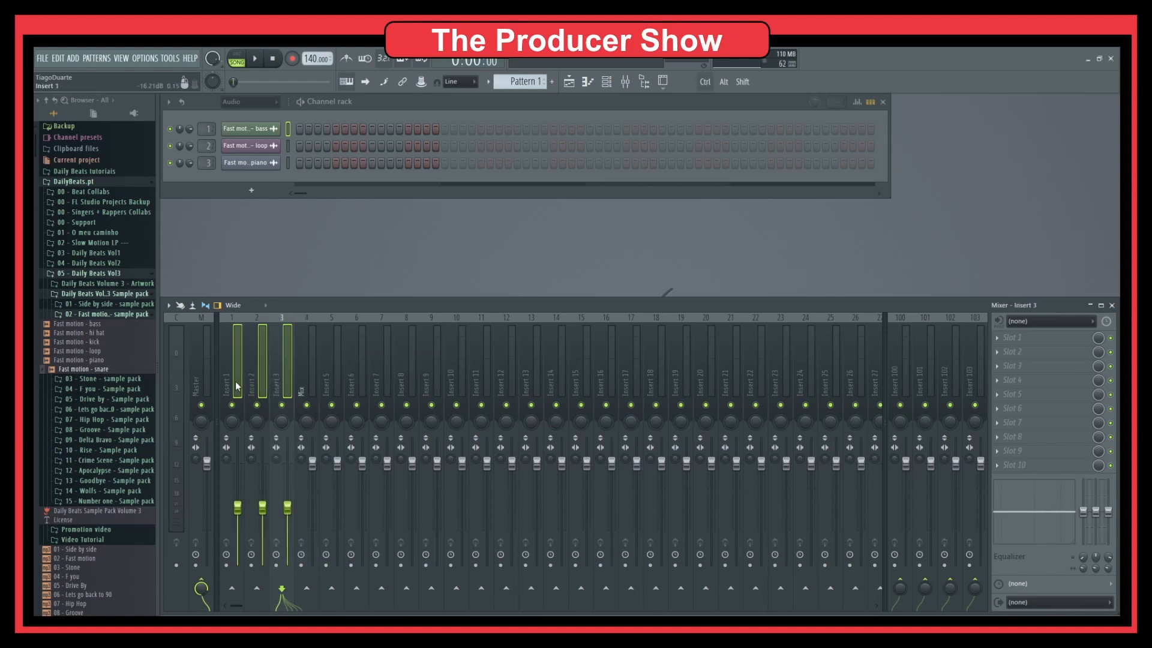
right_click(307, 588)
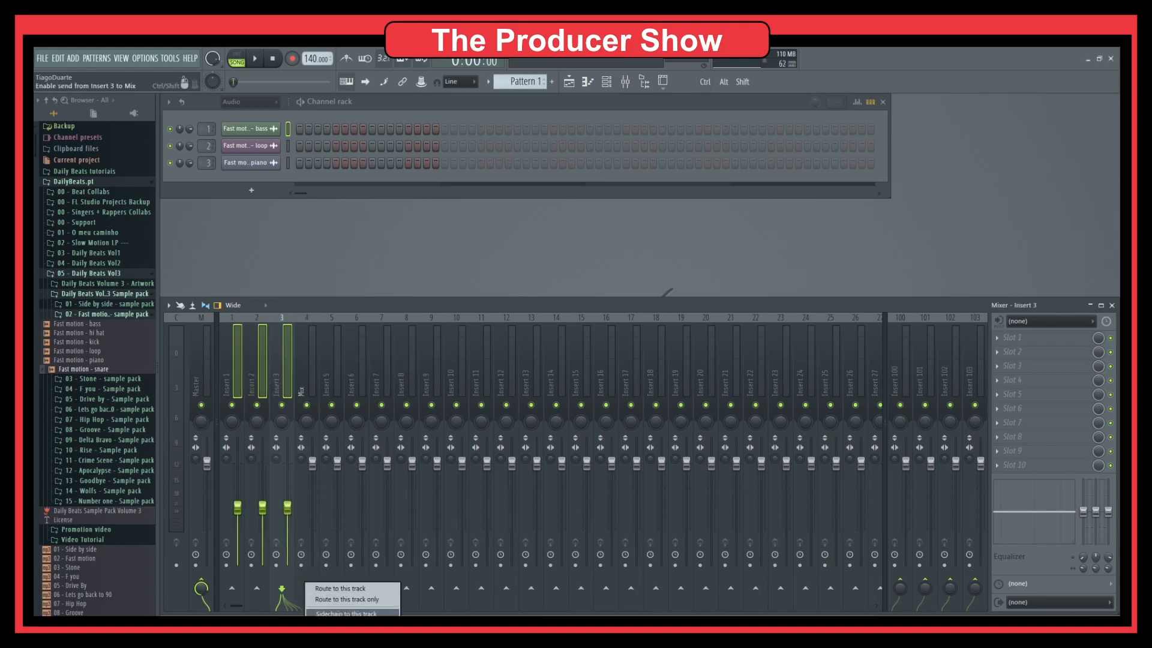
click(354, 598)
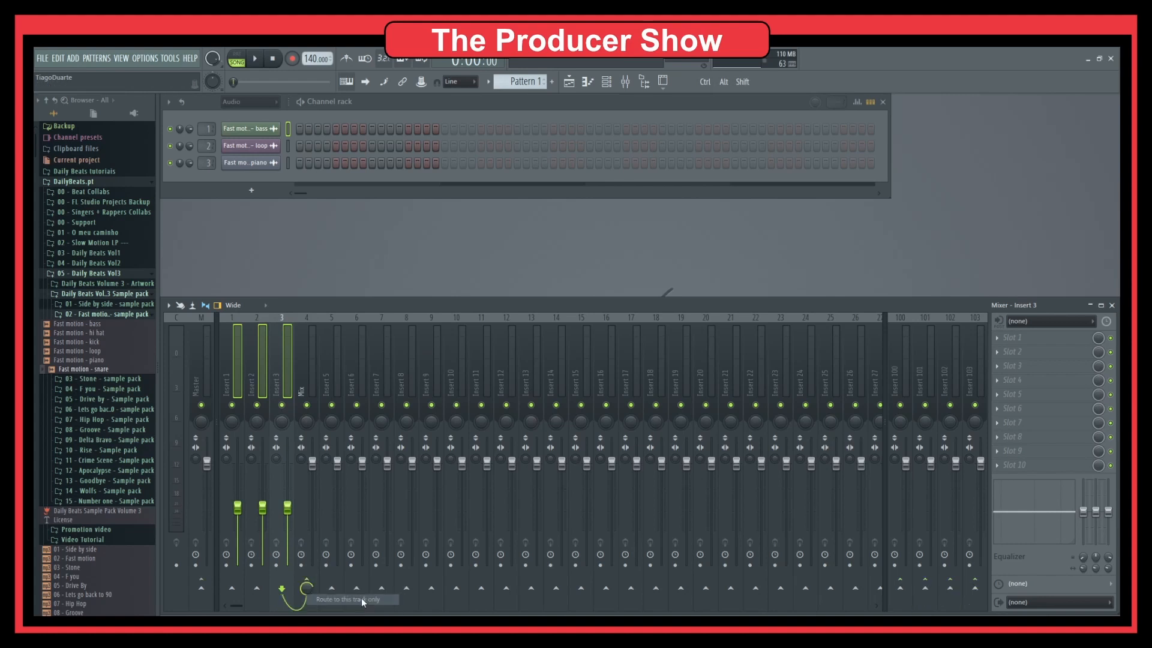
click(312, 354)
key(space)
key(space)
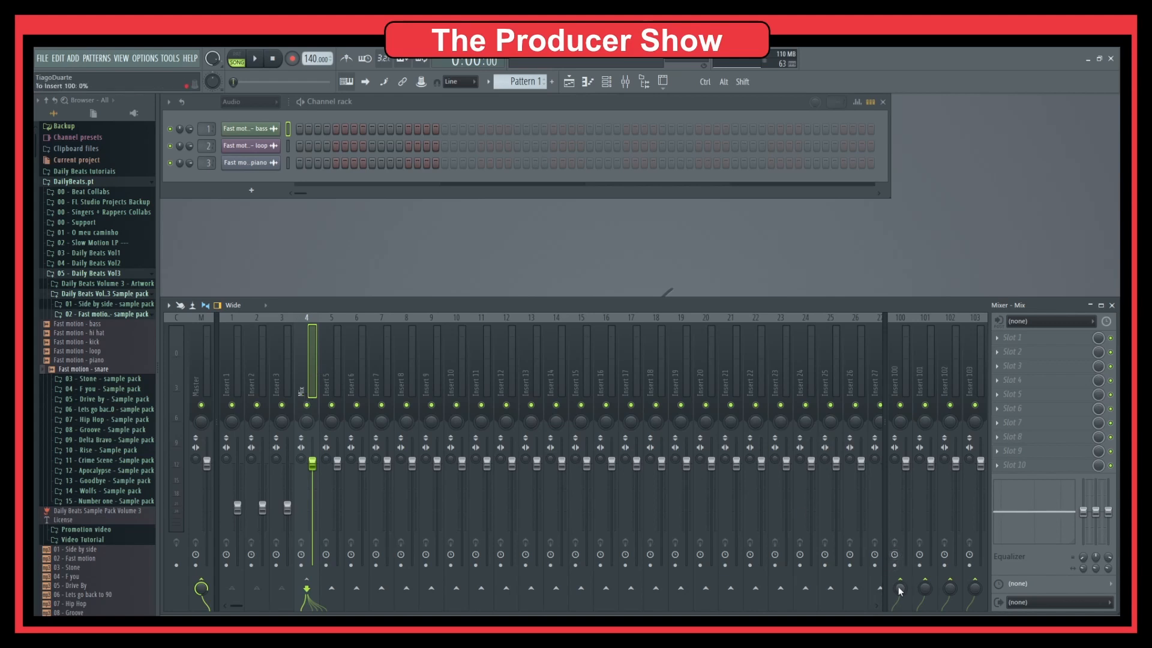
Rename Insert 100 to 'Aux rev'.
click(904, 368)
key(F2)
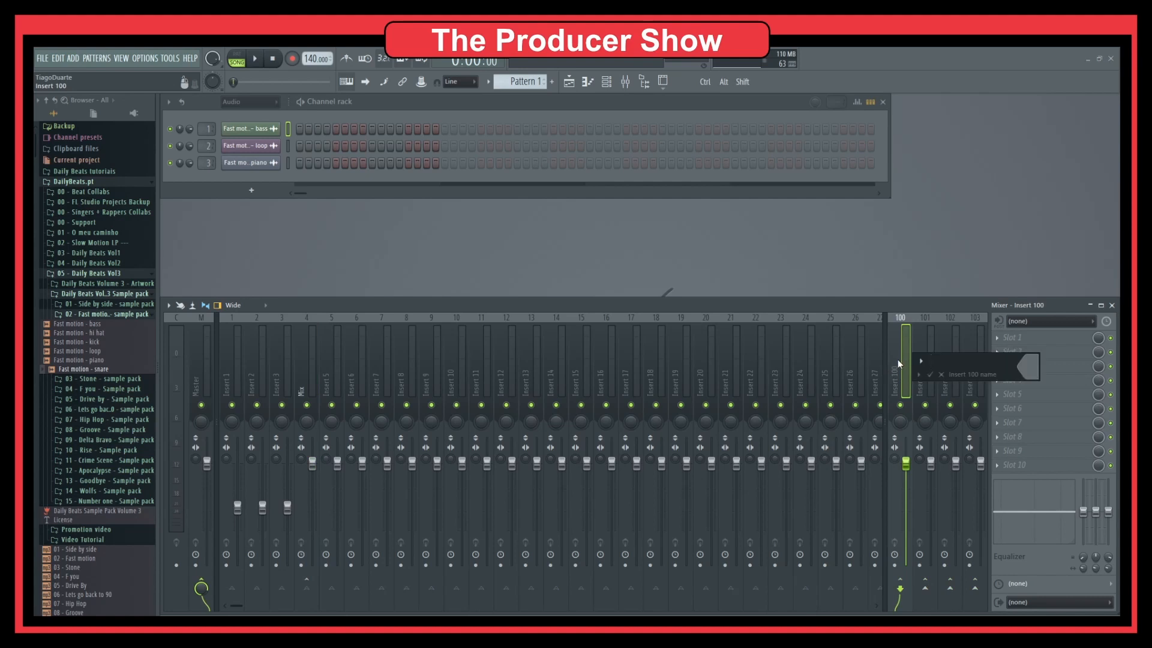
text(Aux rev)
key(Return)
Load Fruity Parametric EQ 2 in slot 1 and set its high-pass cutoff to 245 Hz.
click(1013, 338)
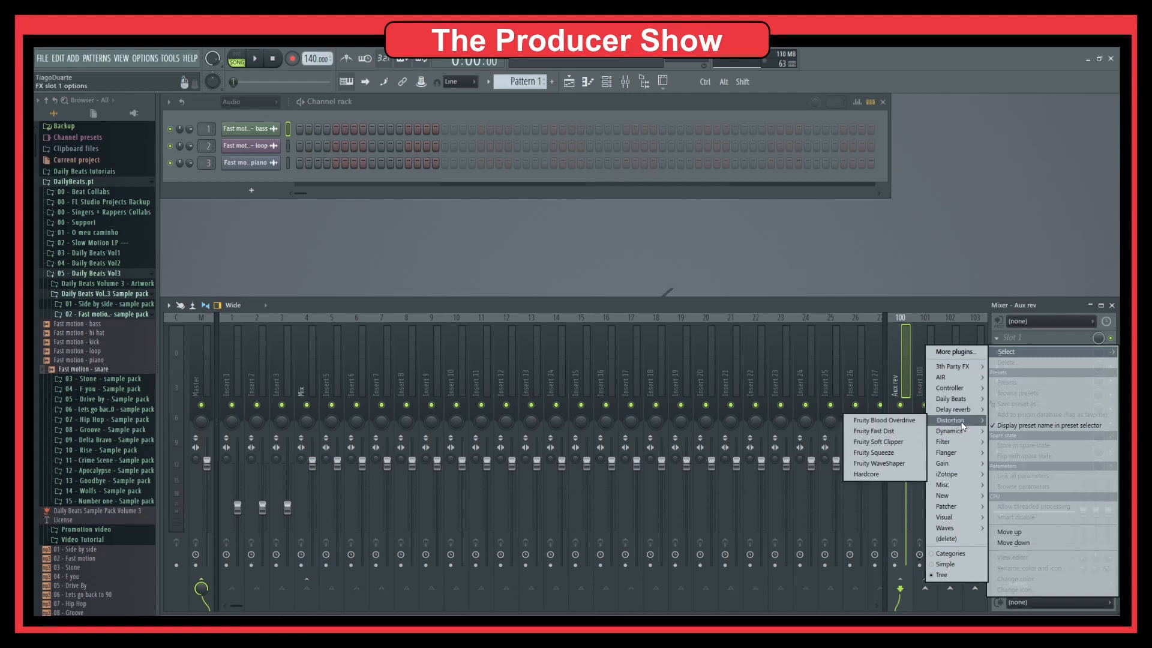
mouse_move(957, 450)
click(892, 472)
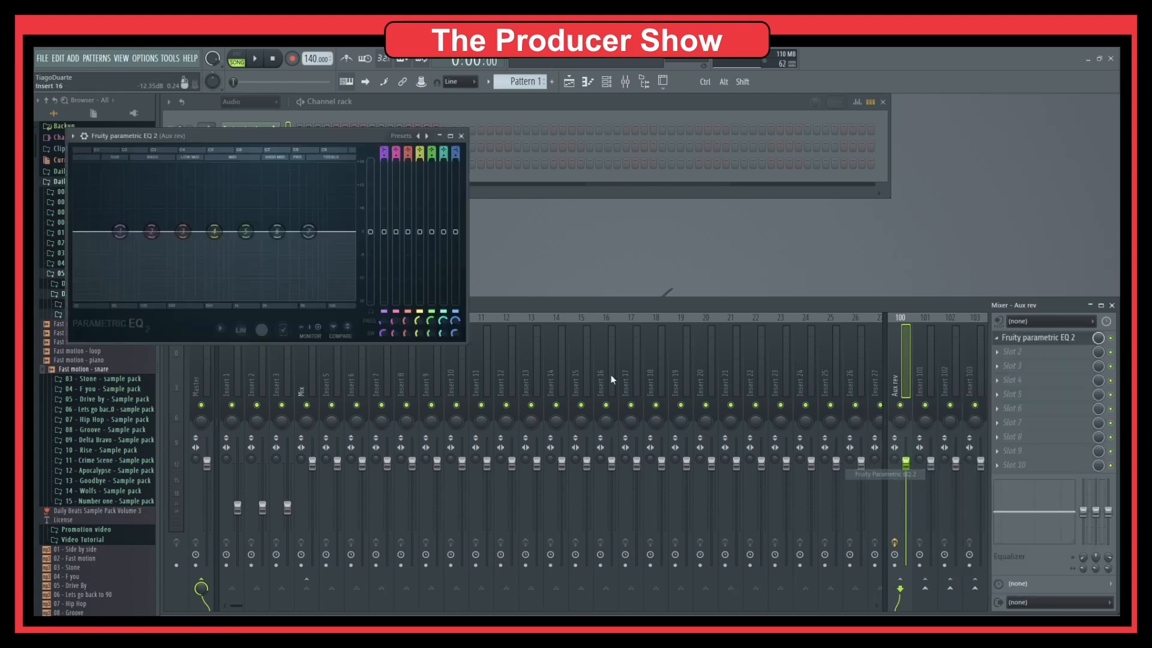
drag(276, 135, 471, 156)
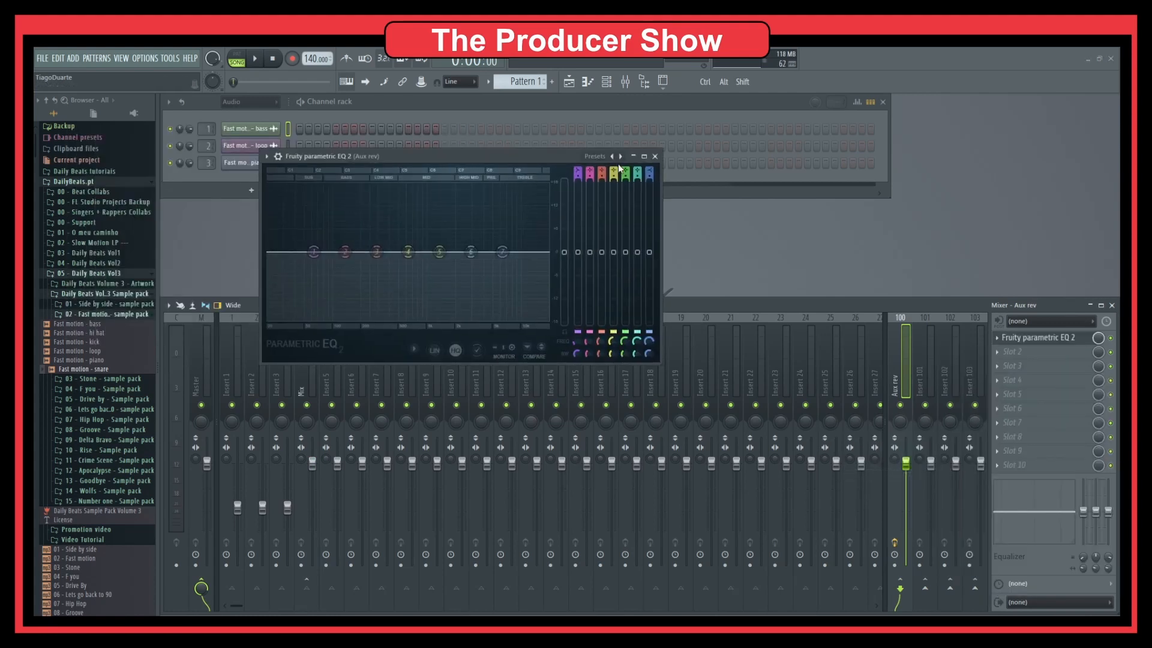
scroll(579, 171, down, 2)
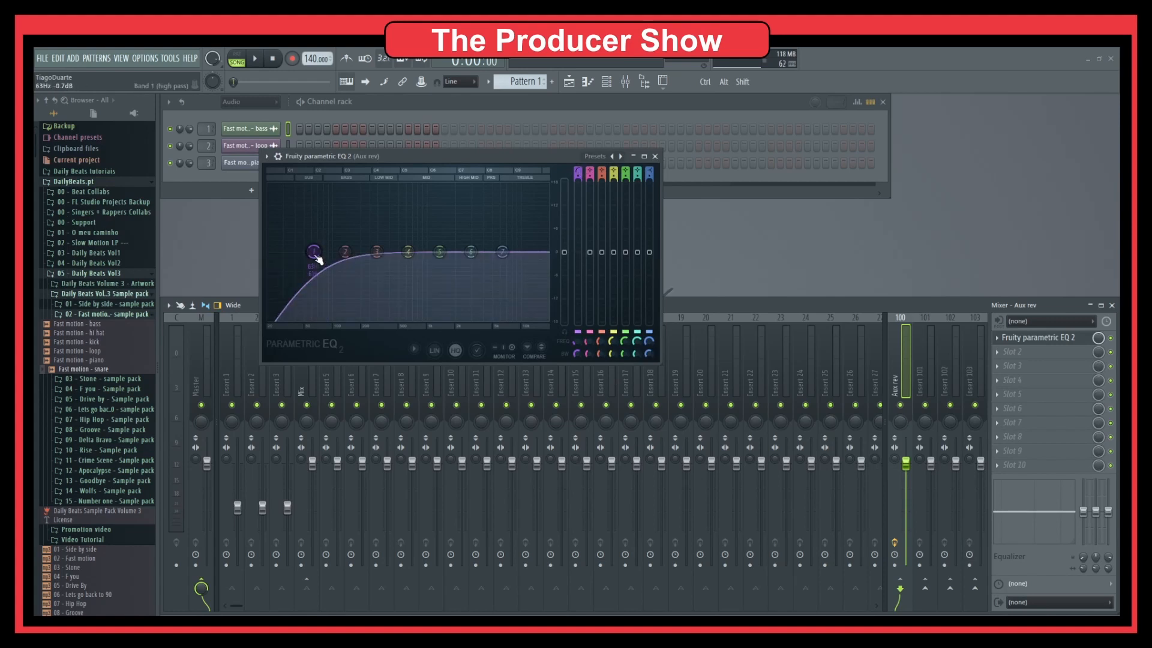
drag(314, 251, 387, 251)
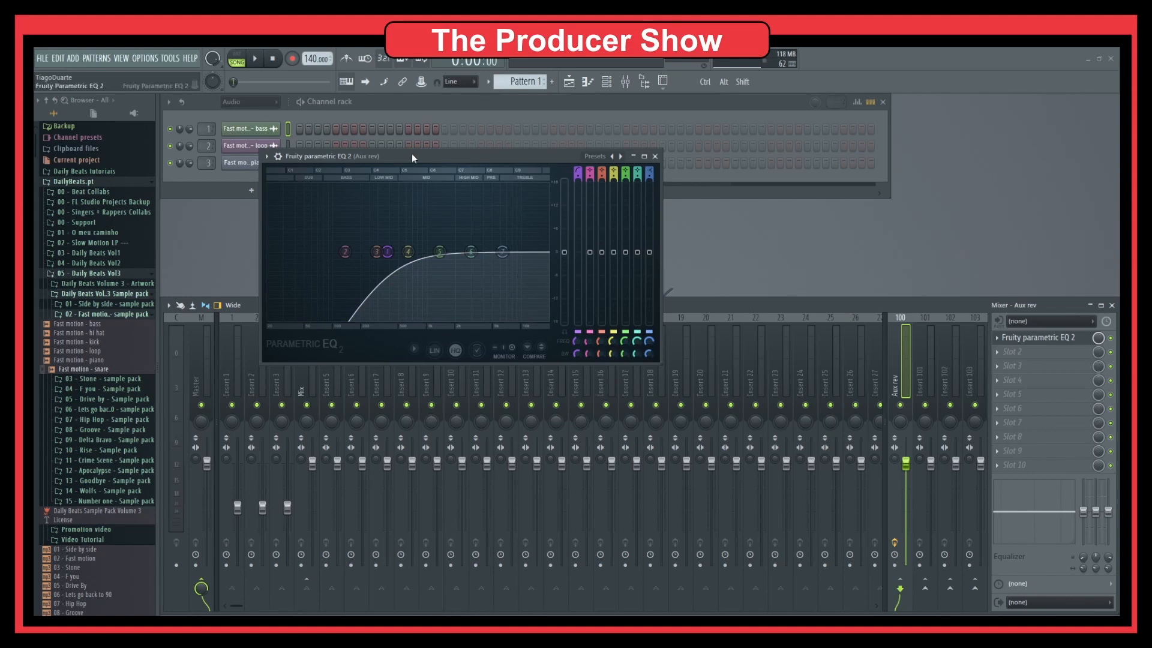
click(1035, 352)
Load Waves IR-L full Stereo into Aux rev's slot 2 and center its window.
mouse_move(963, 546)
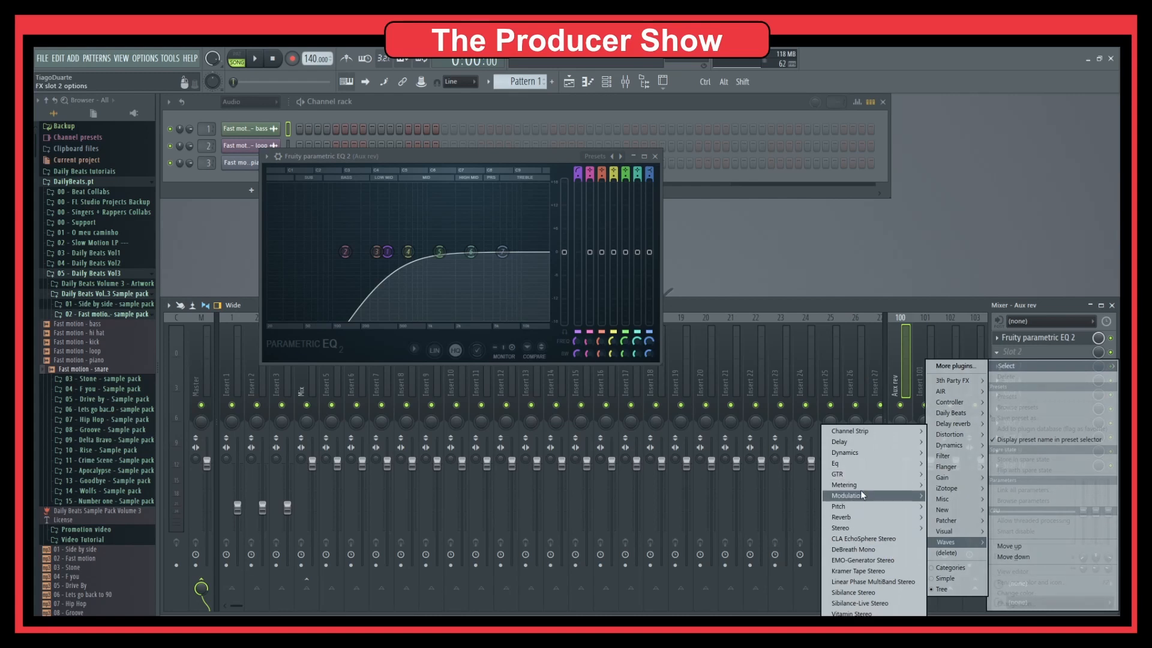
mouse_move(854, 517)
click(788, 529)
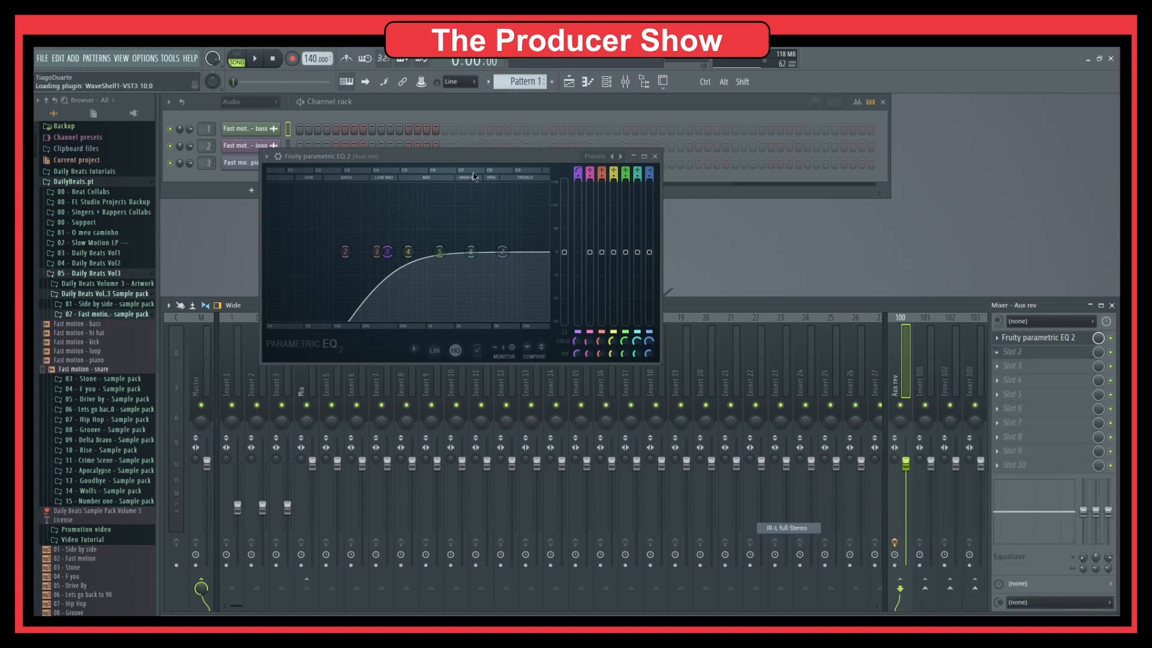
click(655, 156)
drag(266, 153, 603, 185)
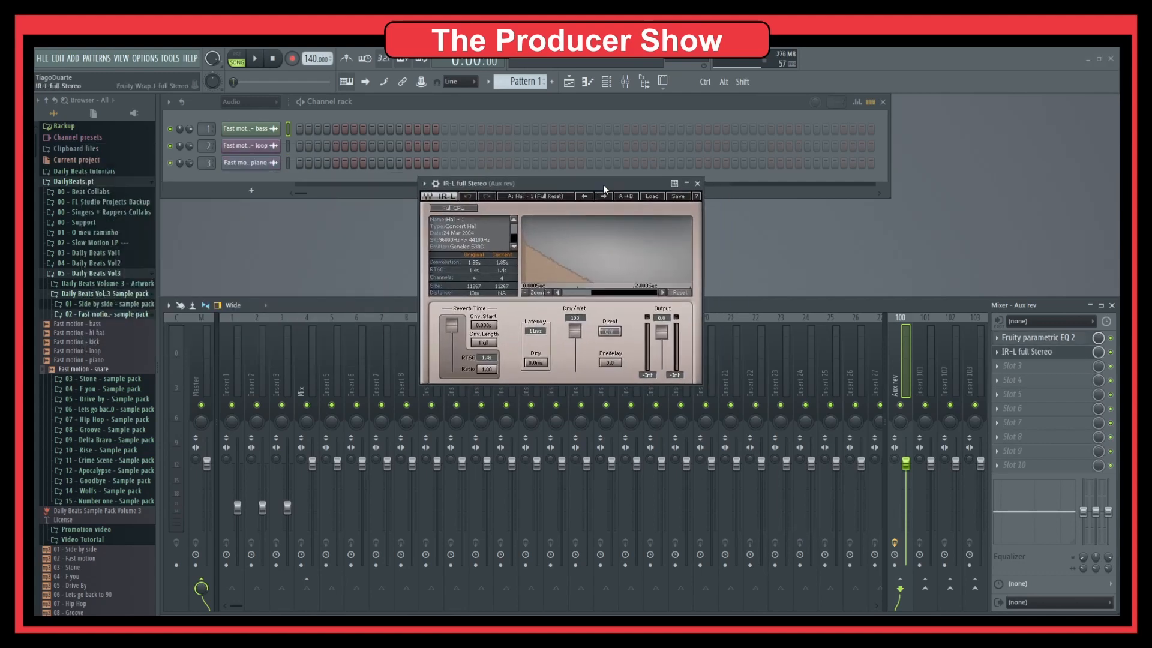
Load the Churches > St John Church (Chancel->Nave Row 4) impulse into IR-L and play.
click(649, 197)
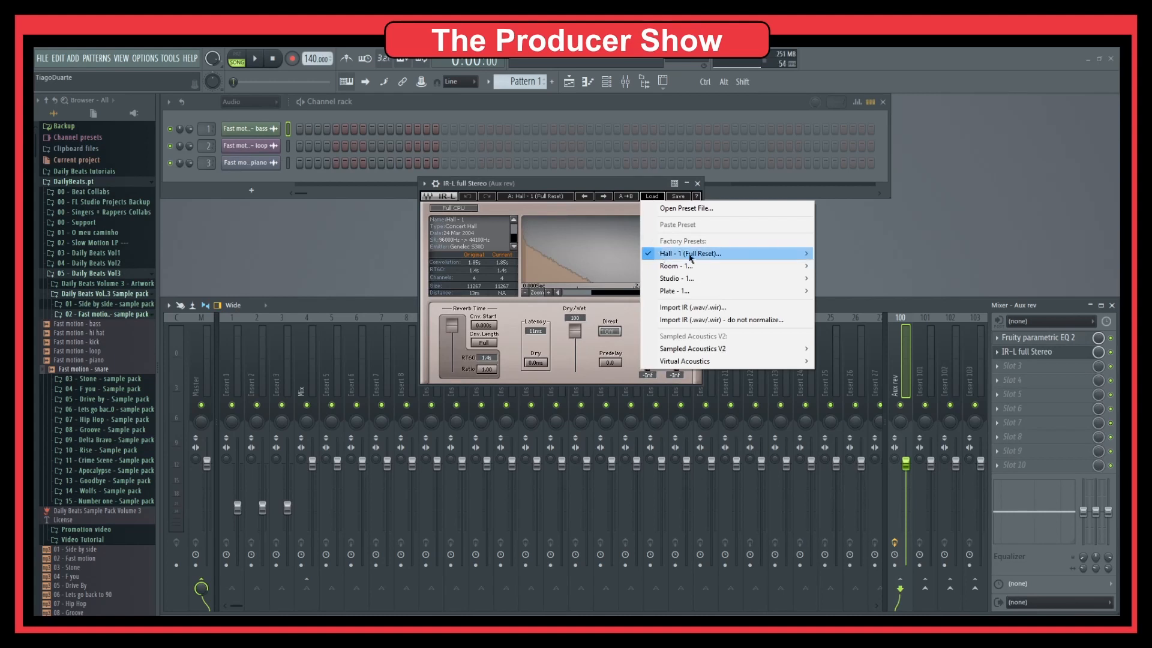
mouse_move(717, 254)
mouse_move(707, 353)
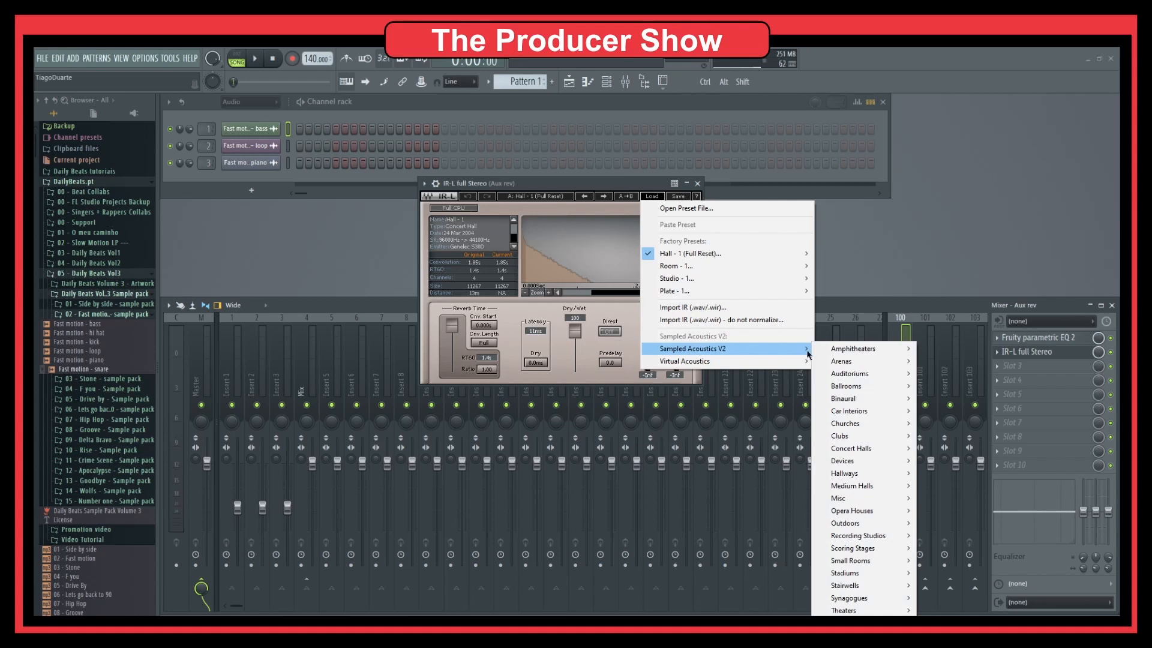
mouse_move(836, 366)
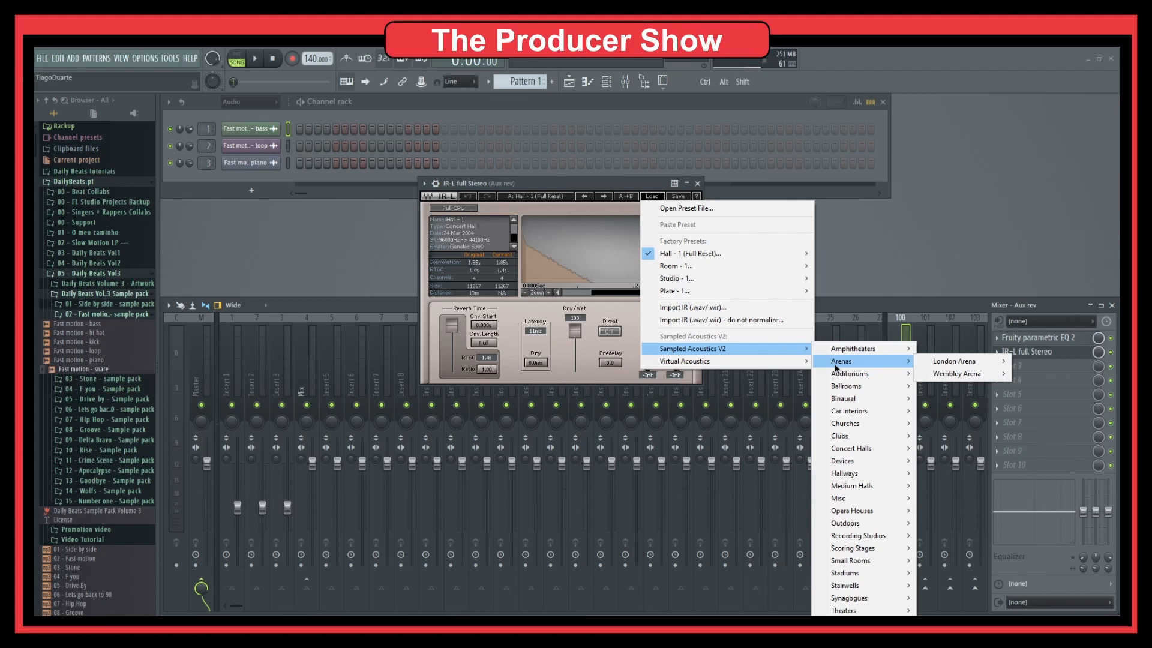
mouse_move(875, 376)
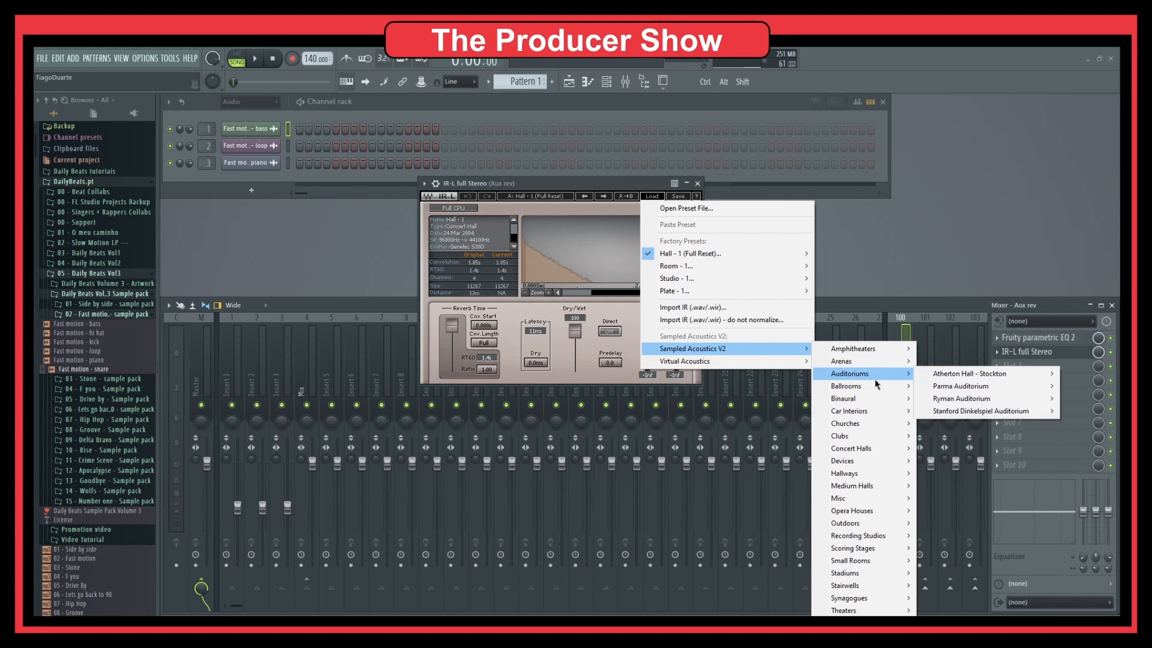
mouse_move(873, 401)
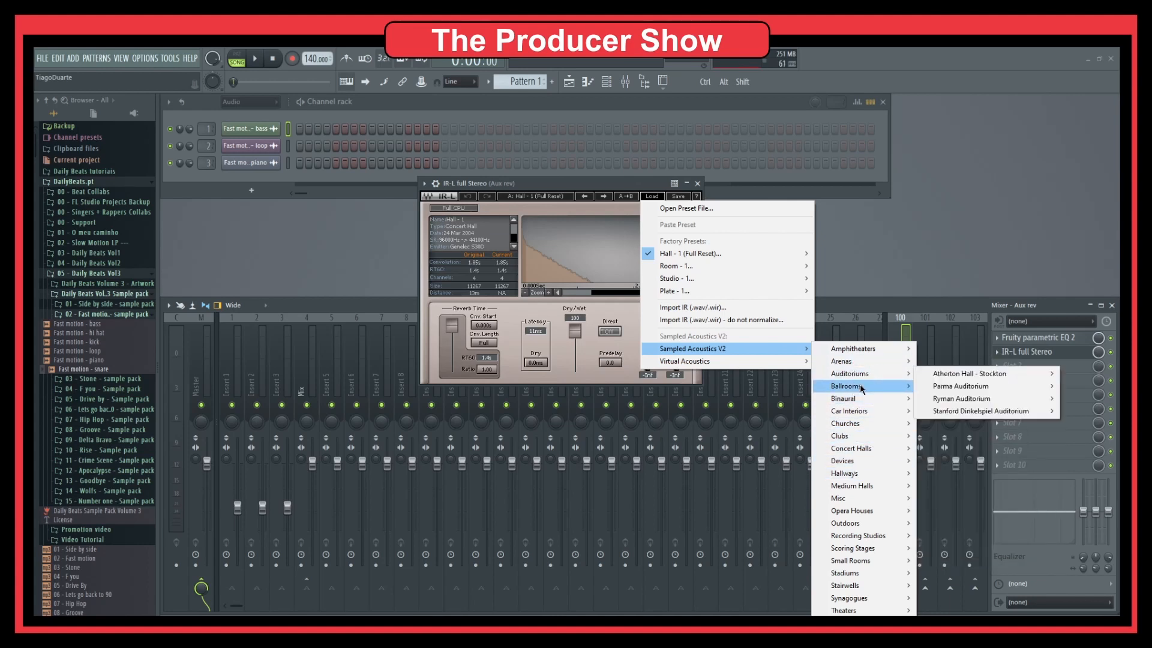
mouse_move(863, 430)
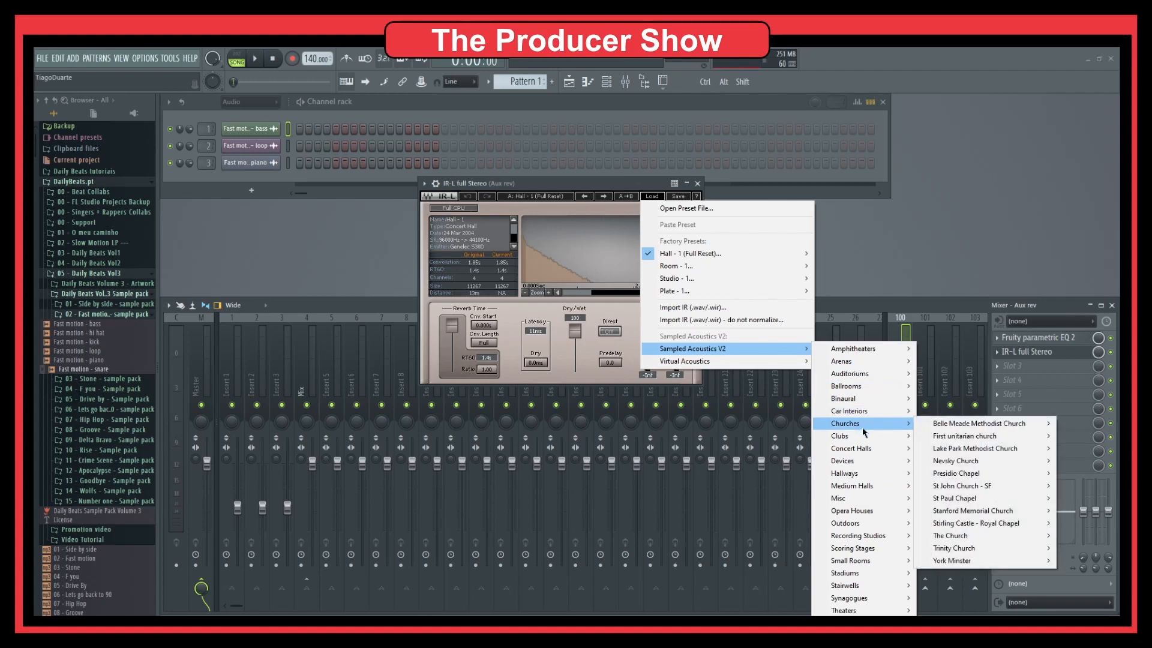
mouse_move(976, 489)
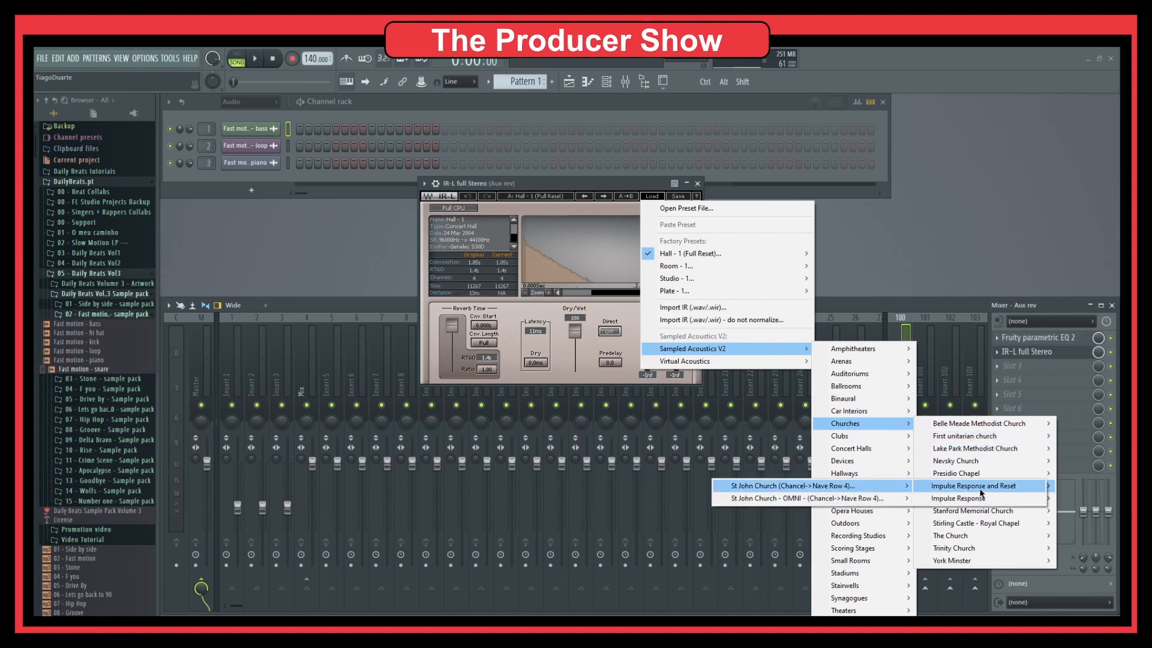
click(870, 485)
drag(605, 177, 606, 129)
key(space)
Turn up the Mix bus's send to Aux rev to 60%, auditioning with playback.
click(315, 376)
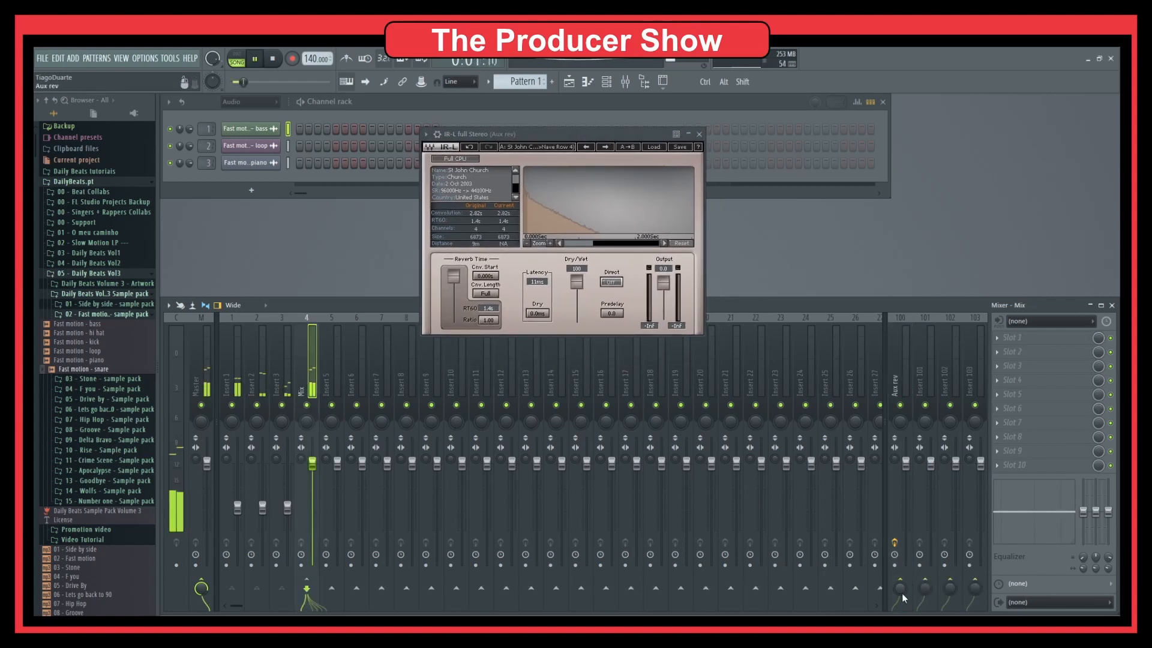
key(space)
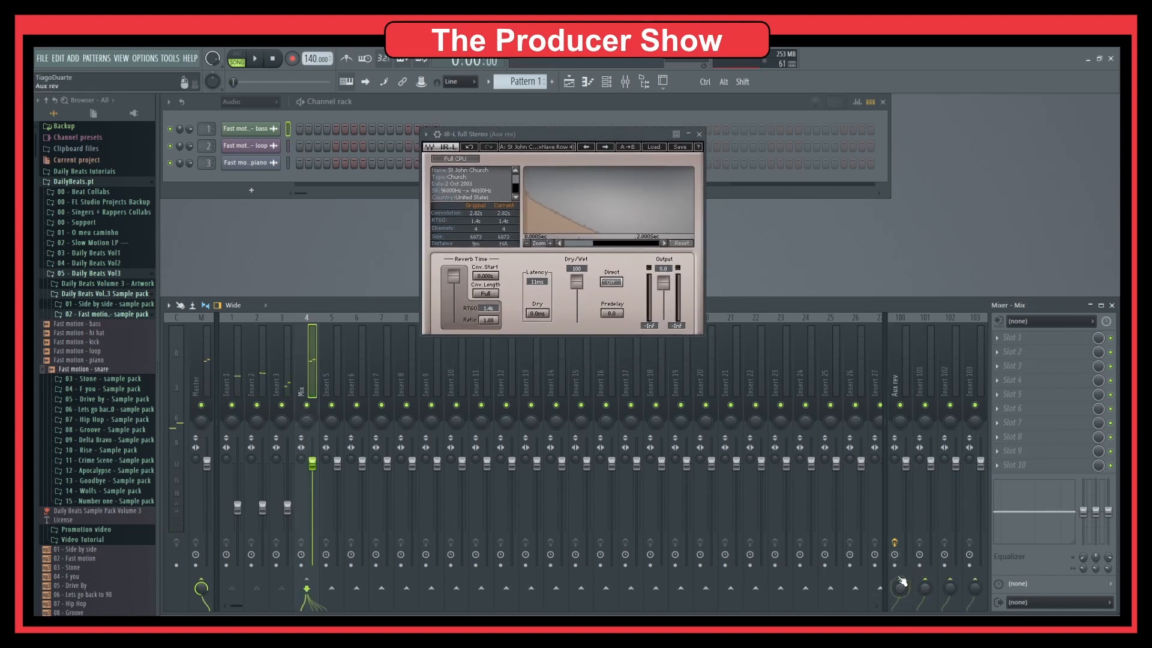
click(901, 379)
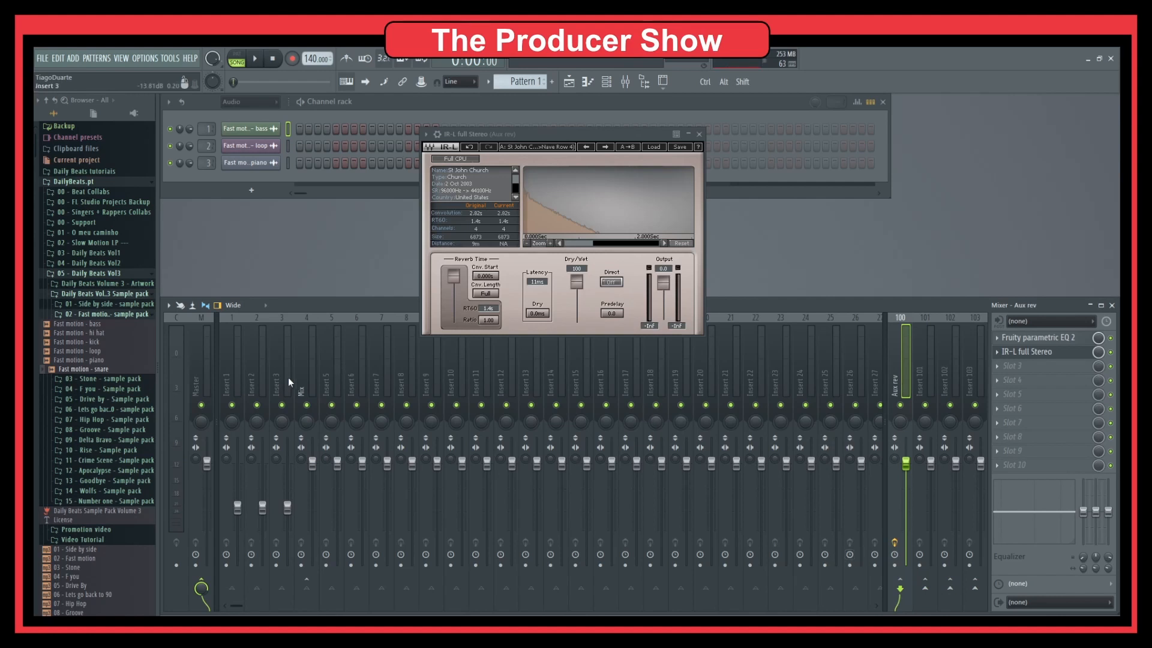
click(303, 376)
key(space)
mouse_move(900, 589)
mouse_down()
mouse_move(900, 571)
mouse_move(900, 589)
mouse_up()
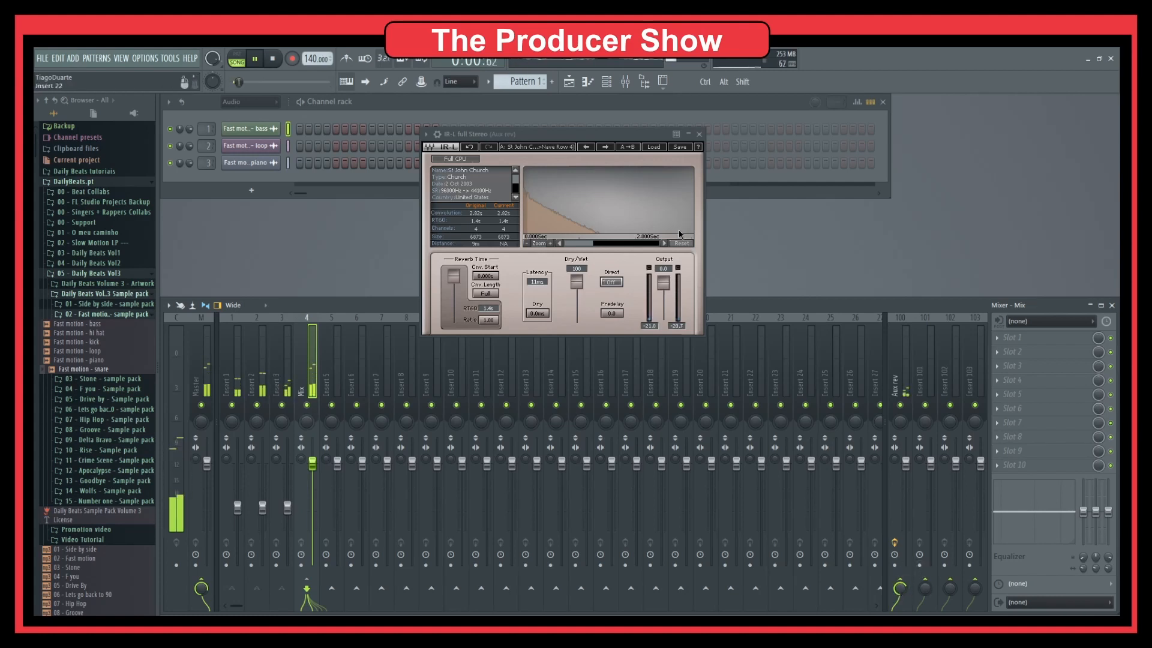
drag(628, 133, 633, 168)
key(space)
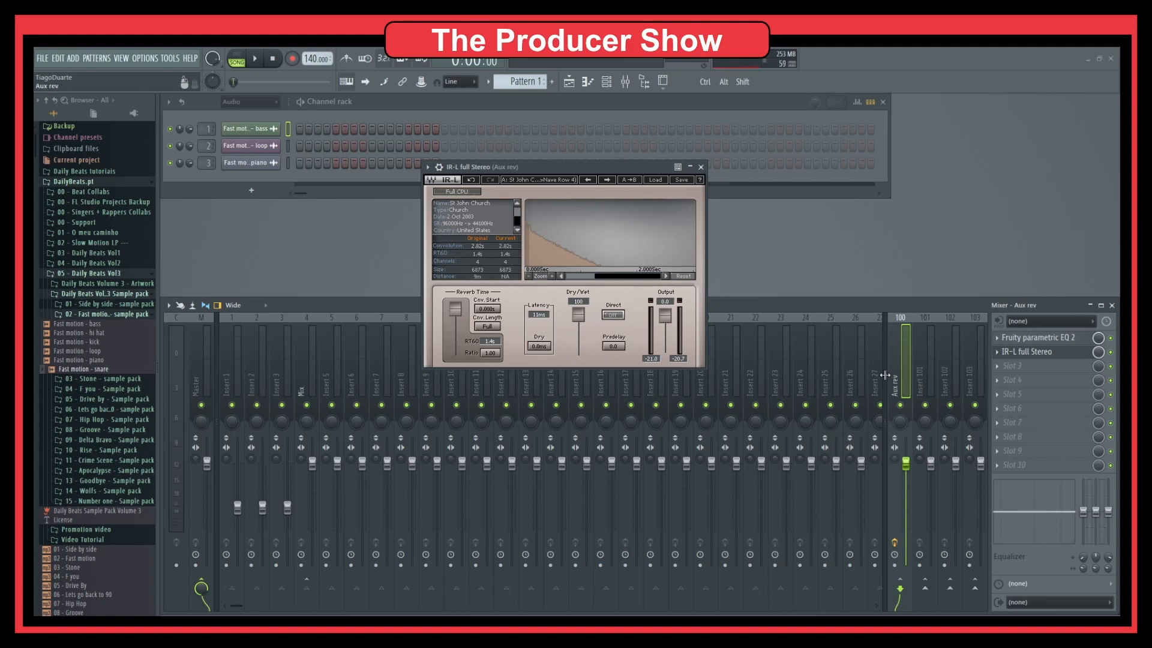
Audition The Big Hall (Stalls Row 2) impulse in IR-L during playback.
click(655, 180)
mouse_move(690, 331)
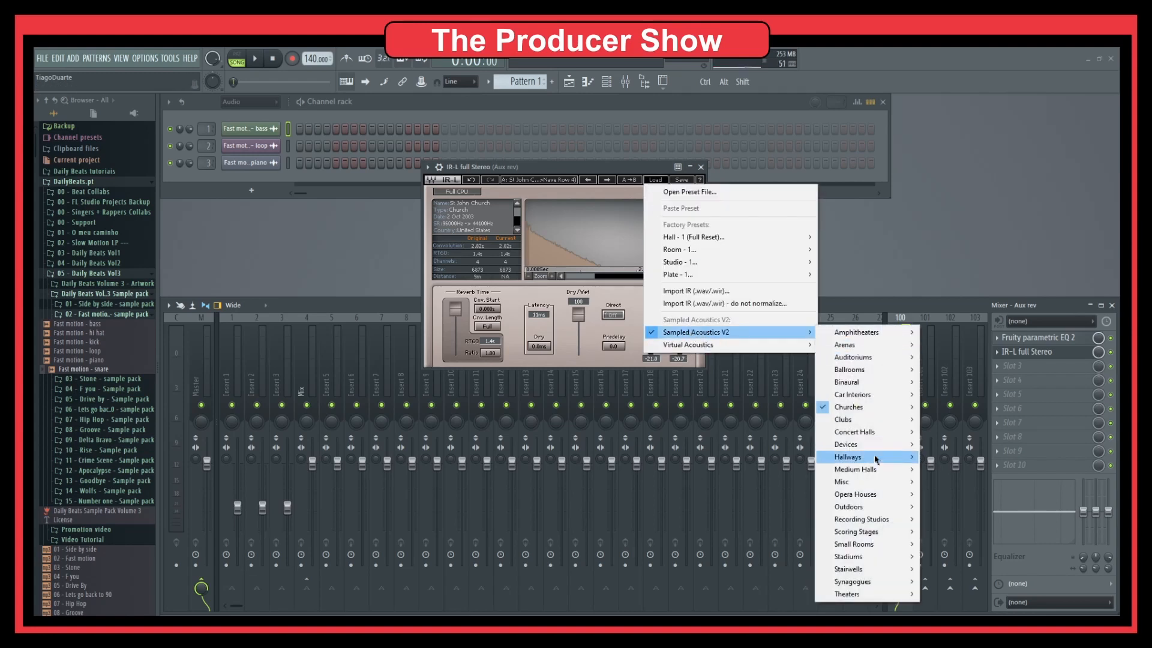
mouse_move(863, 435)
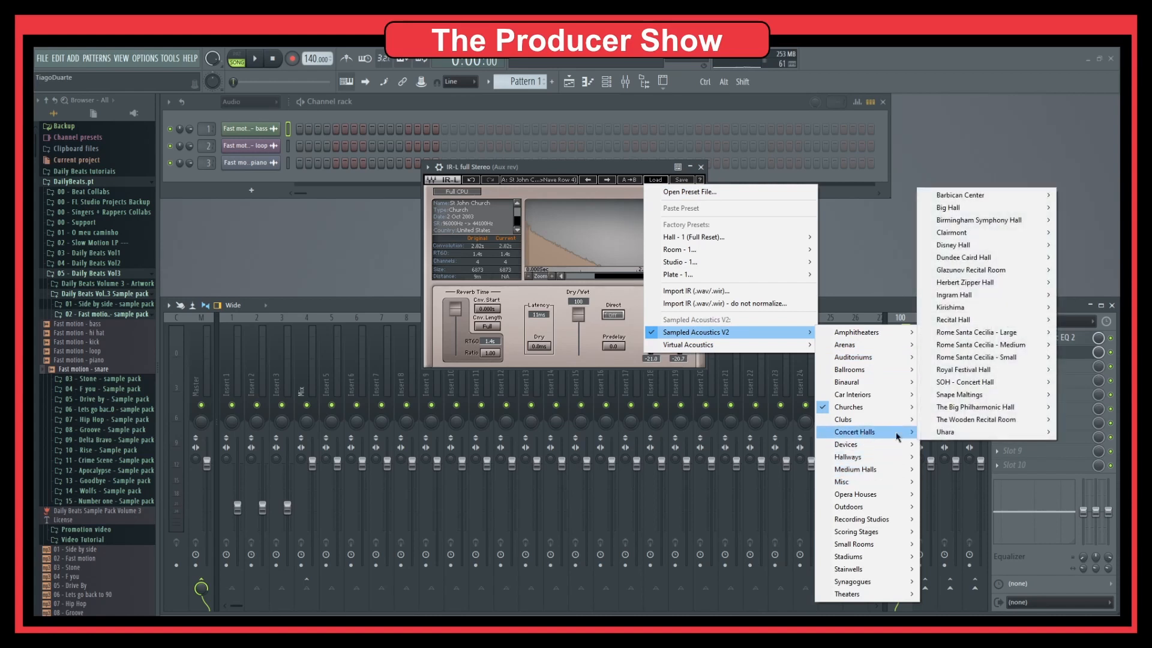
mouse_move(974, 308)
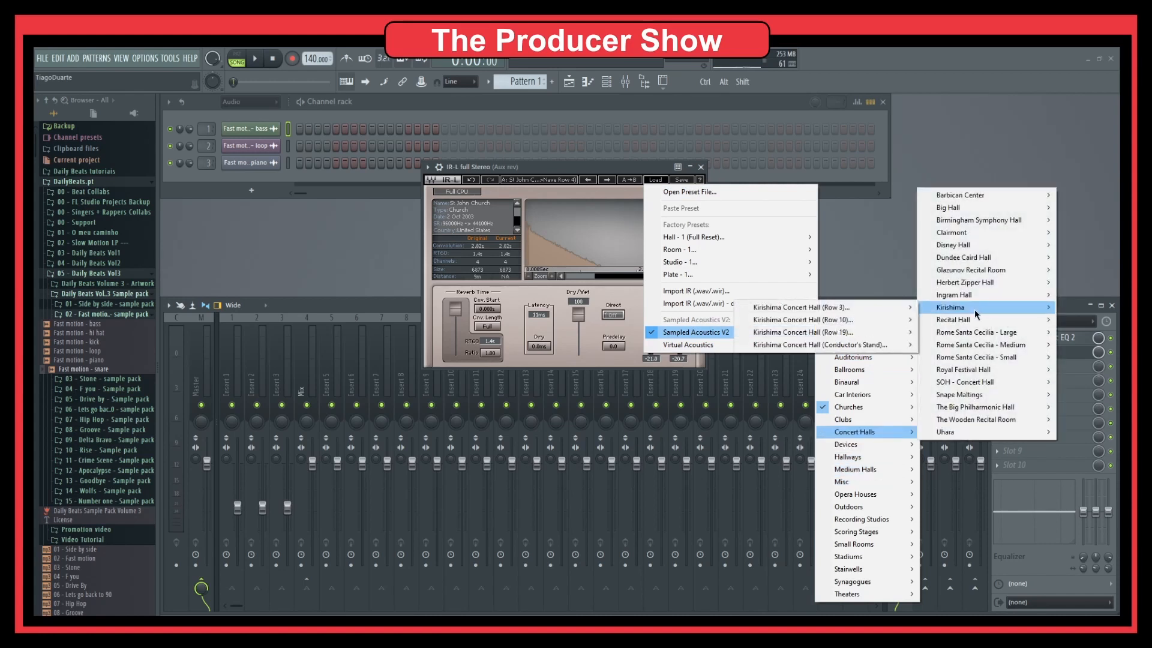
mouse_move(953, 208)
mouse_move(870, 208)
click(969, 208)
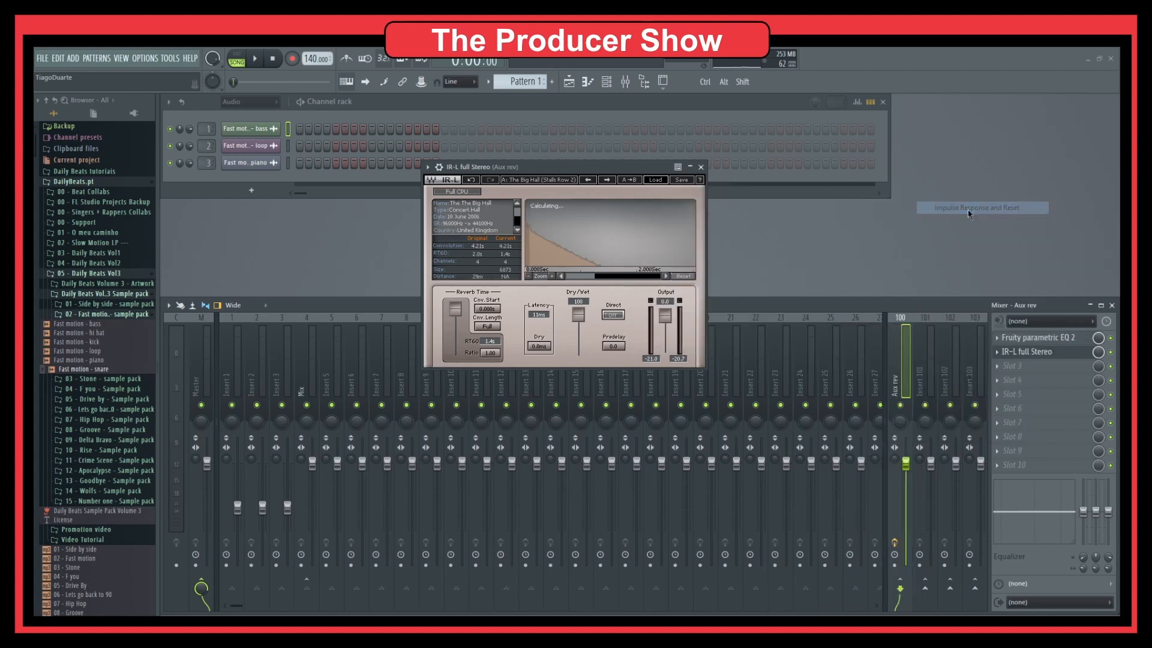
key(space)
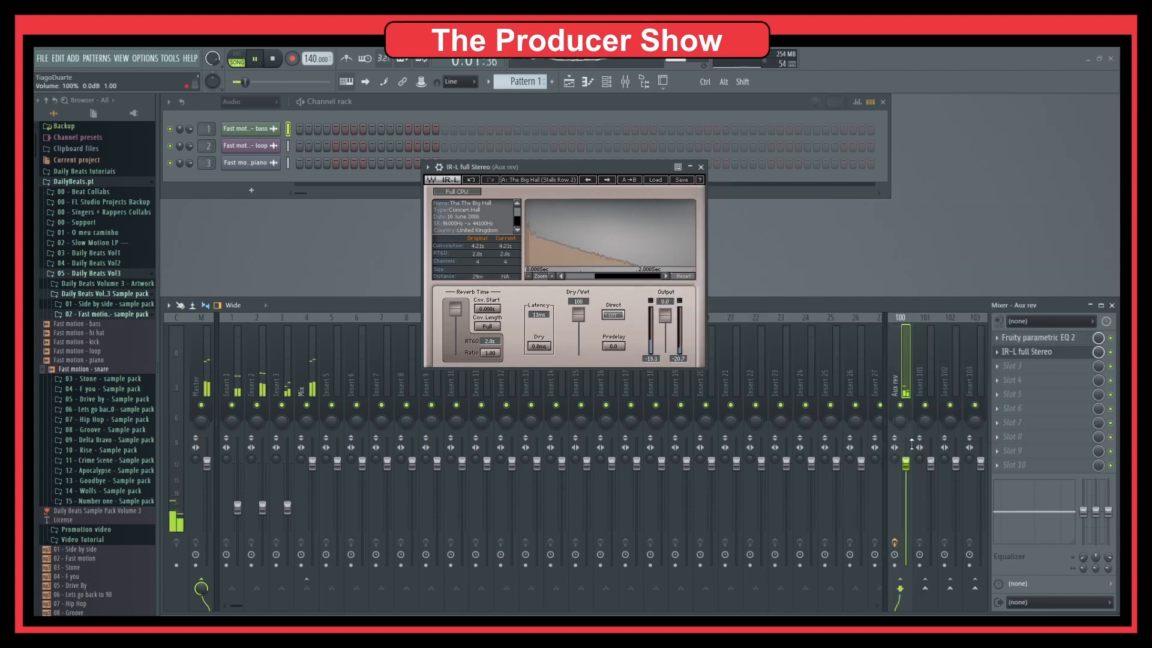
click(313, 386)
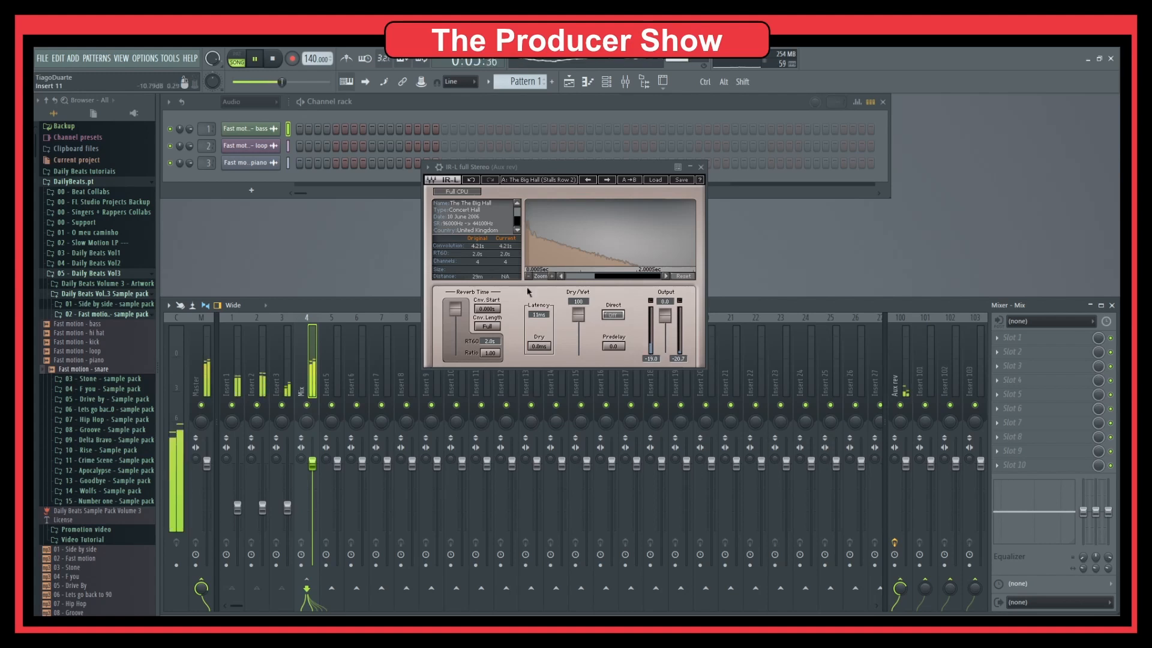
key(space)
Load the Clubs > High Noon Saloon (Front stage) impulse into IR-L.
click(655, 179)
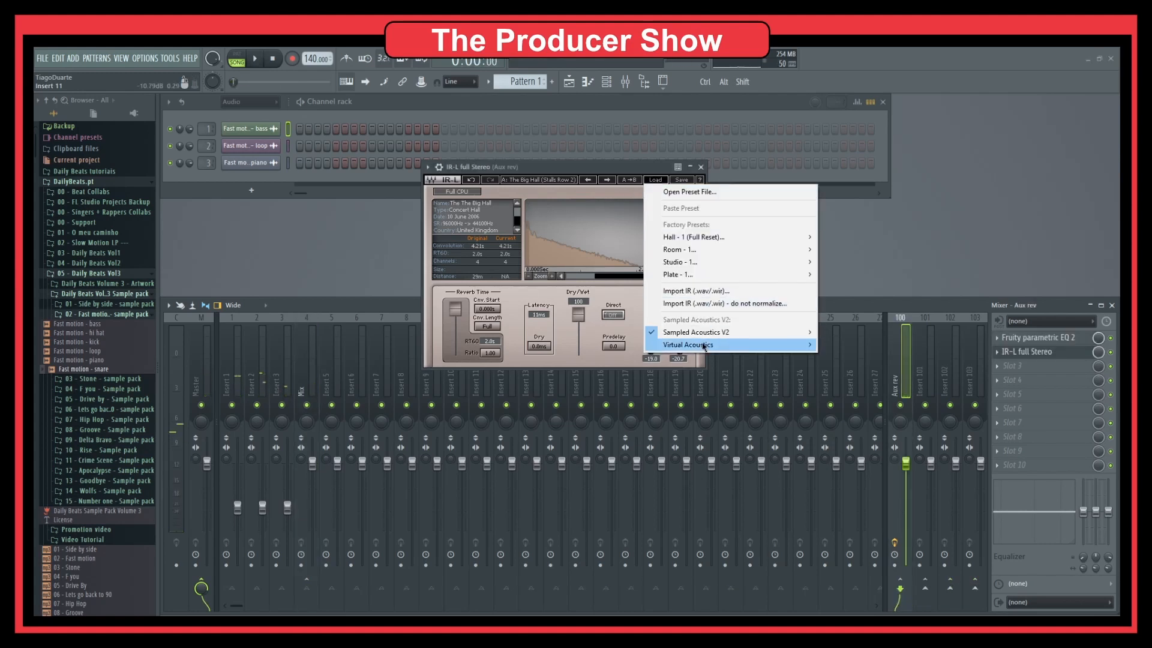
mouse_move(768, 333)
mouse_move(861, 437)
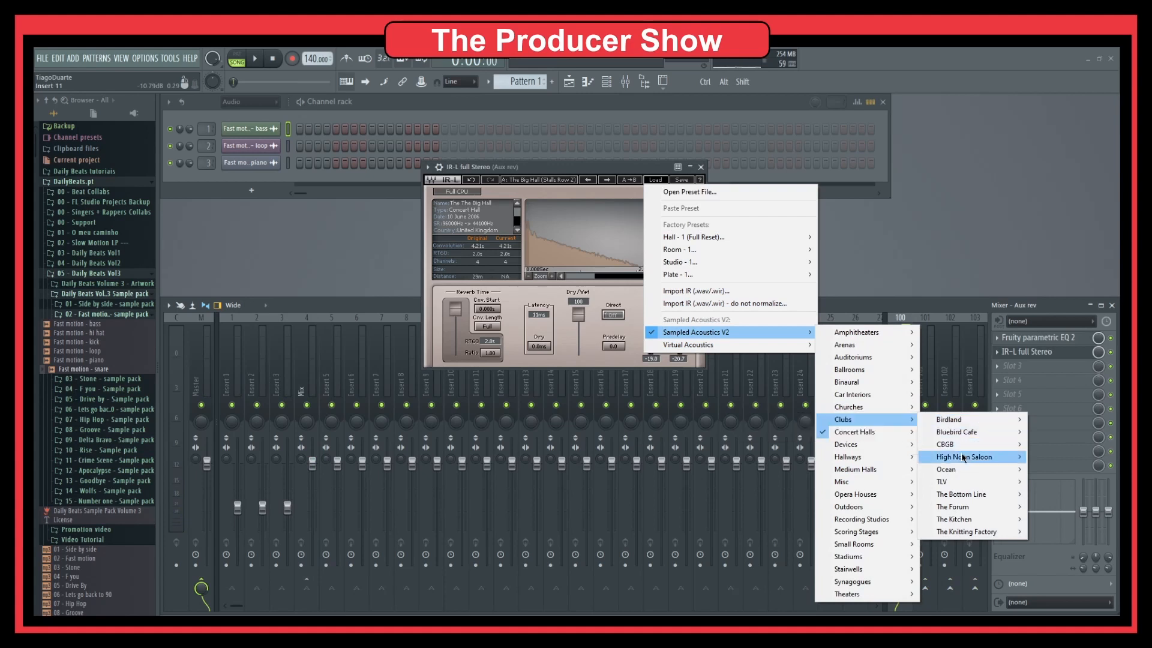
mouse_move(964, 462)
mouse_move(868, 458)
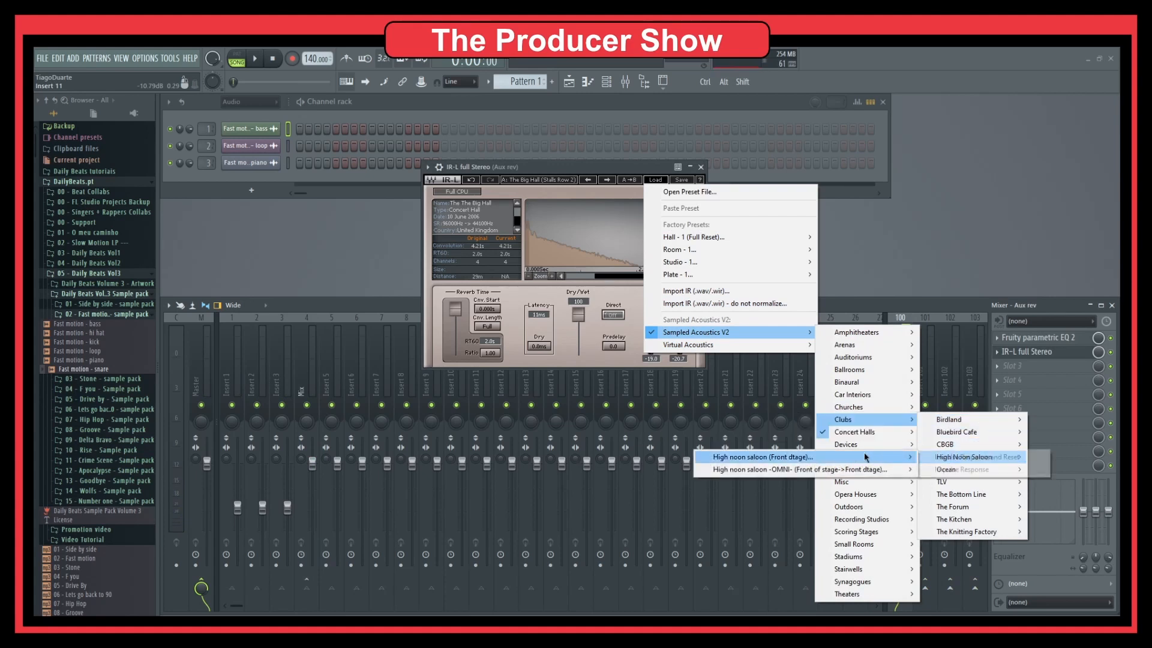
click(984, 457)
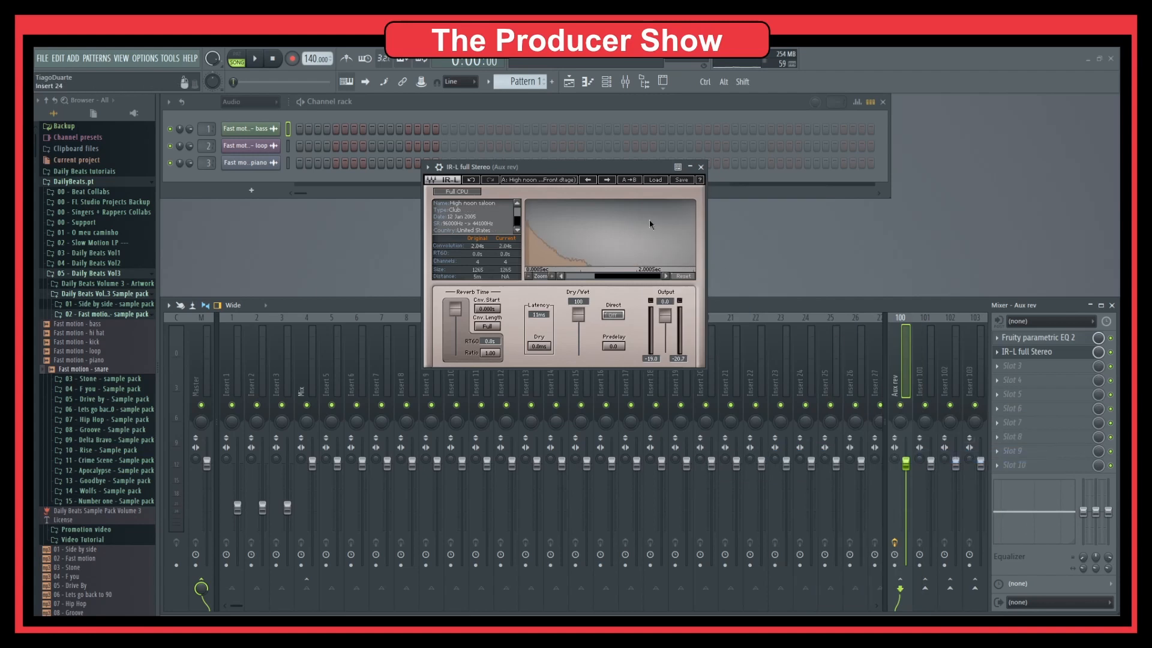
key(space)
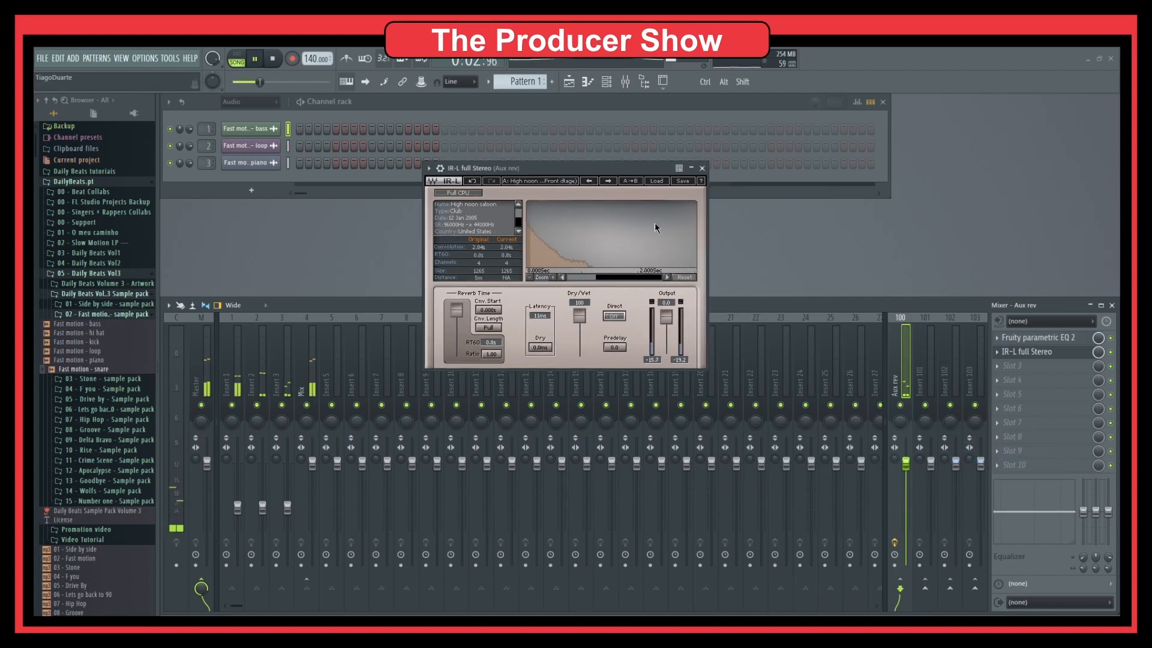
key(space)
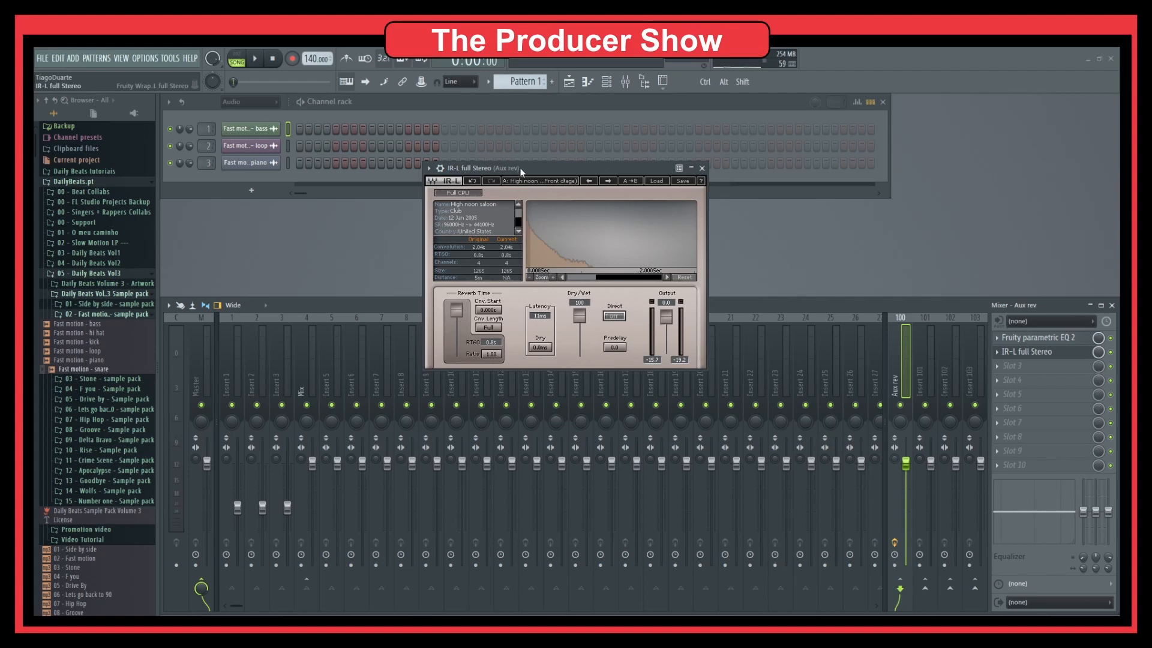
Replace Aux rev's IR-L reverb in slot two with Fruity Convolver, running its Default impulse.
click(999, 352)
mouse_move(1020, 366)
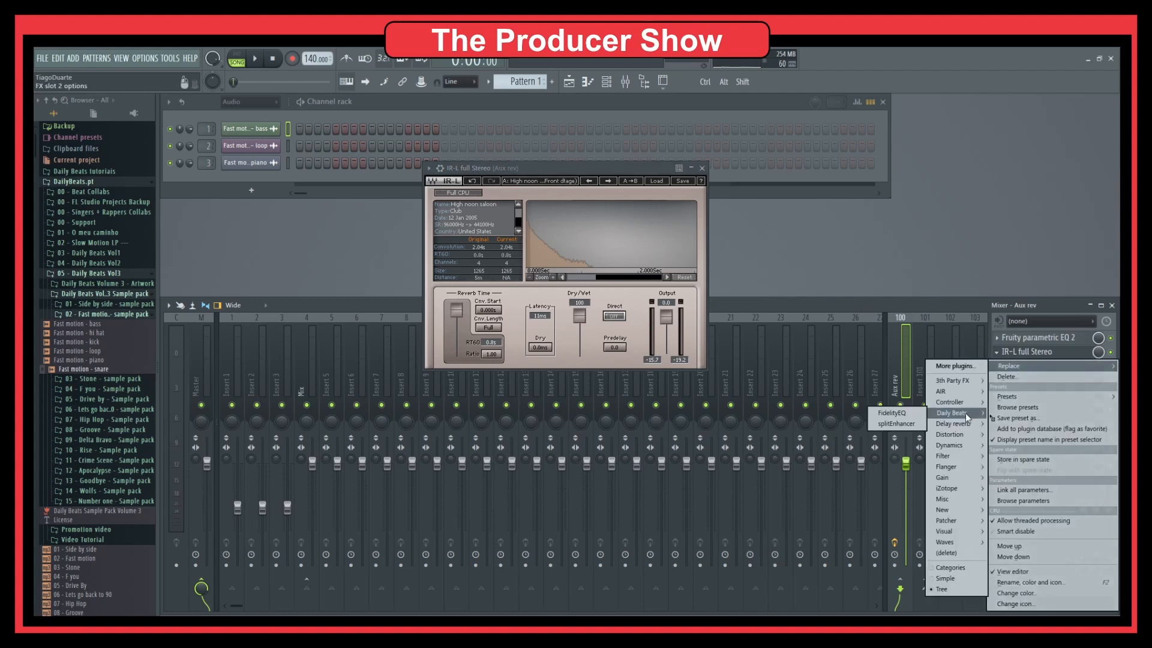
mouse_move(960, 423)
click(902, 425)
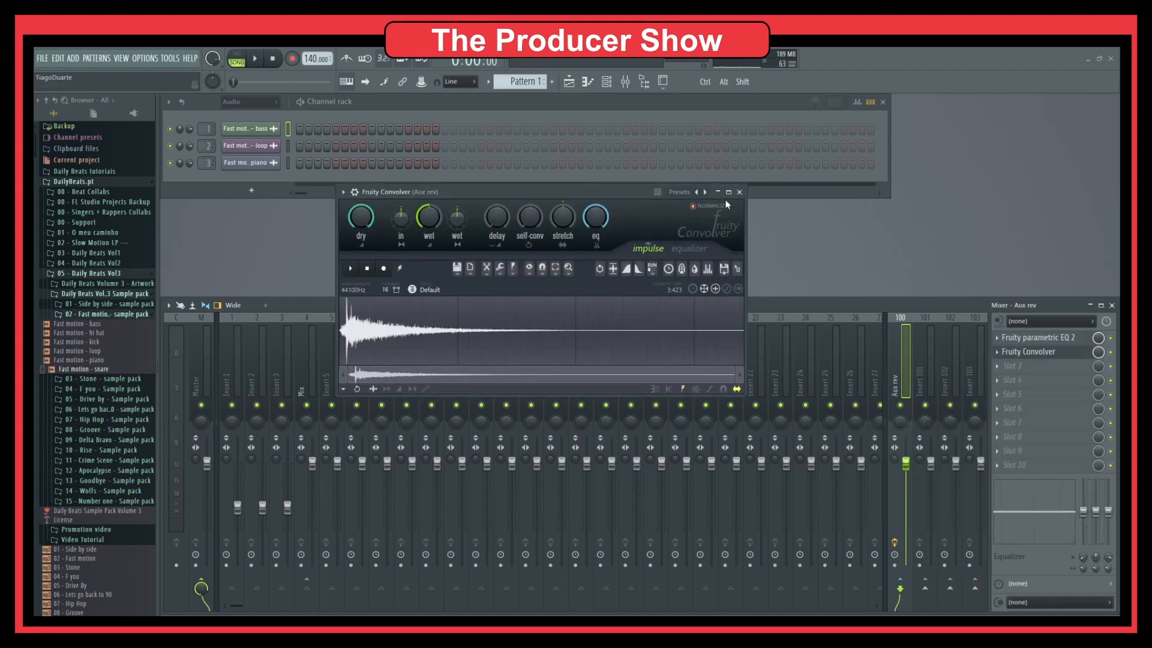
click(696, 193)
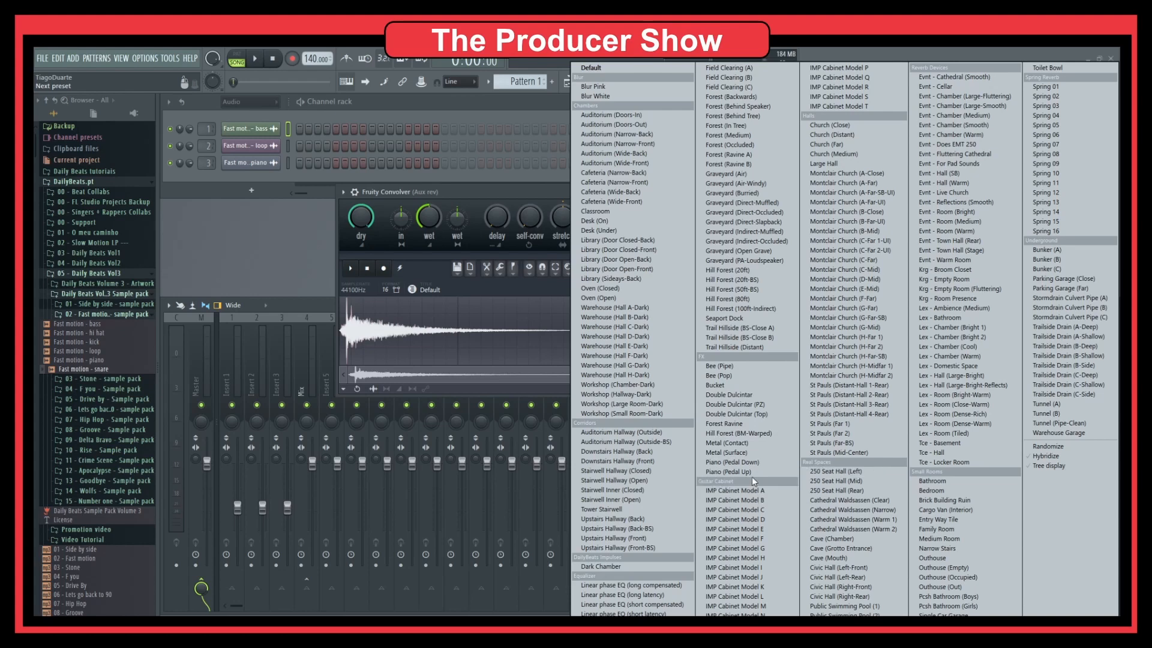
Load the Cave (Chamber) impulse into Fruity Convolver and audition it with a brief playback.
click(838, 540)
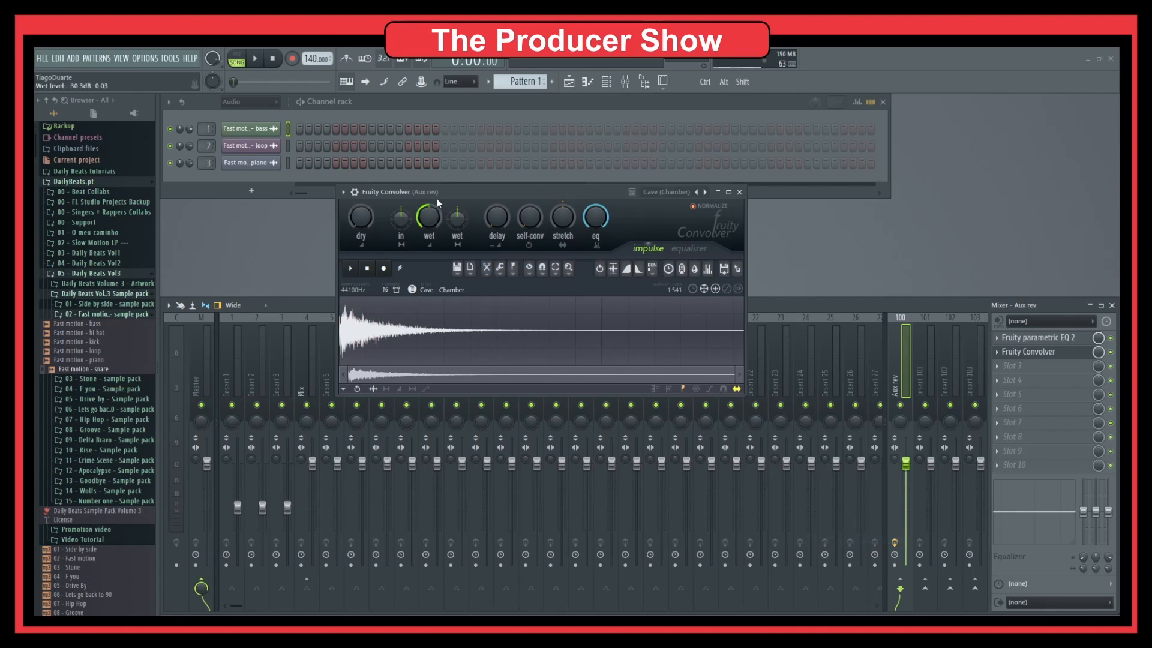
key(space)
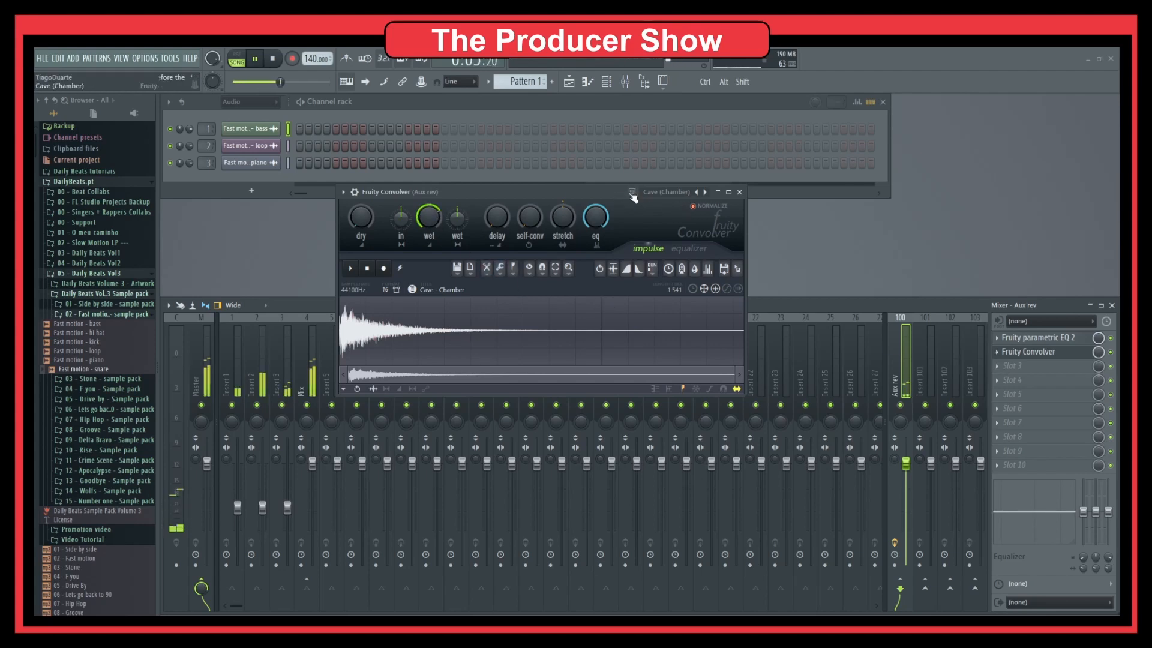
key(space)
click(705, 192)
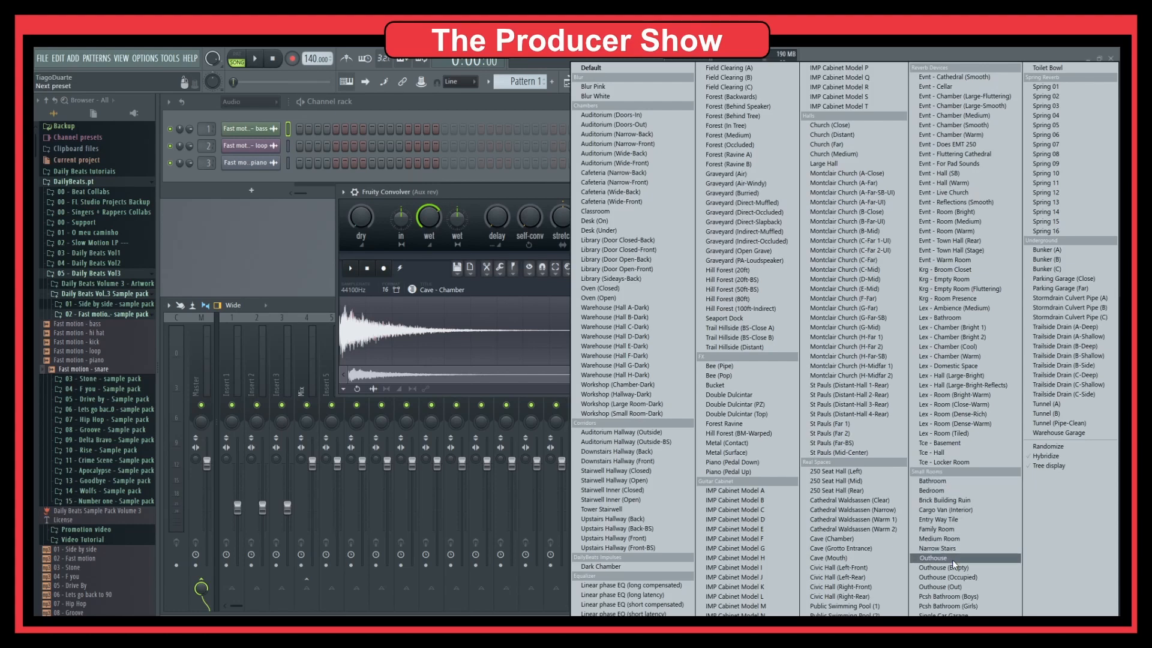
Switch the convolver to the Entry Way Tile impulse and audition it during playback.
click(962, 521)
drag(536, 189, 507, 192)
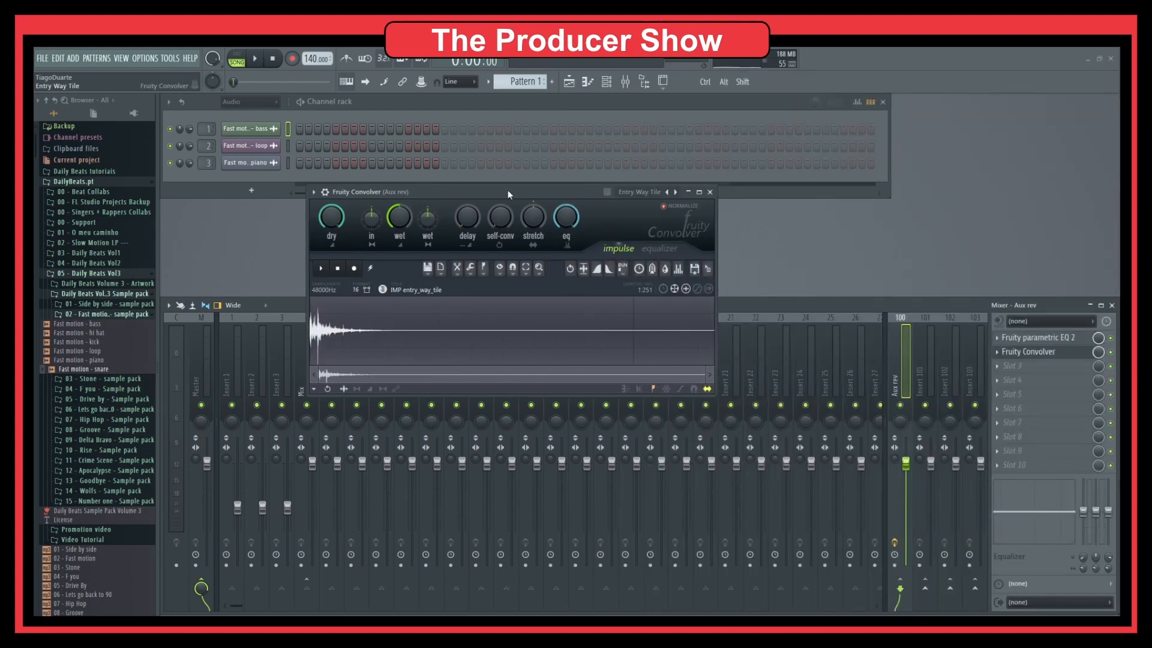
key(space)
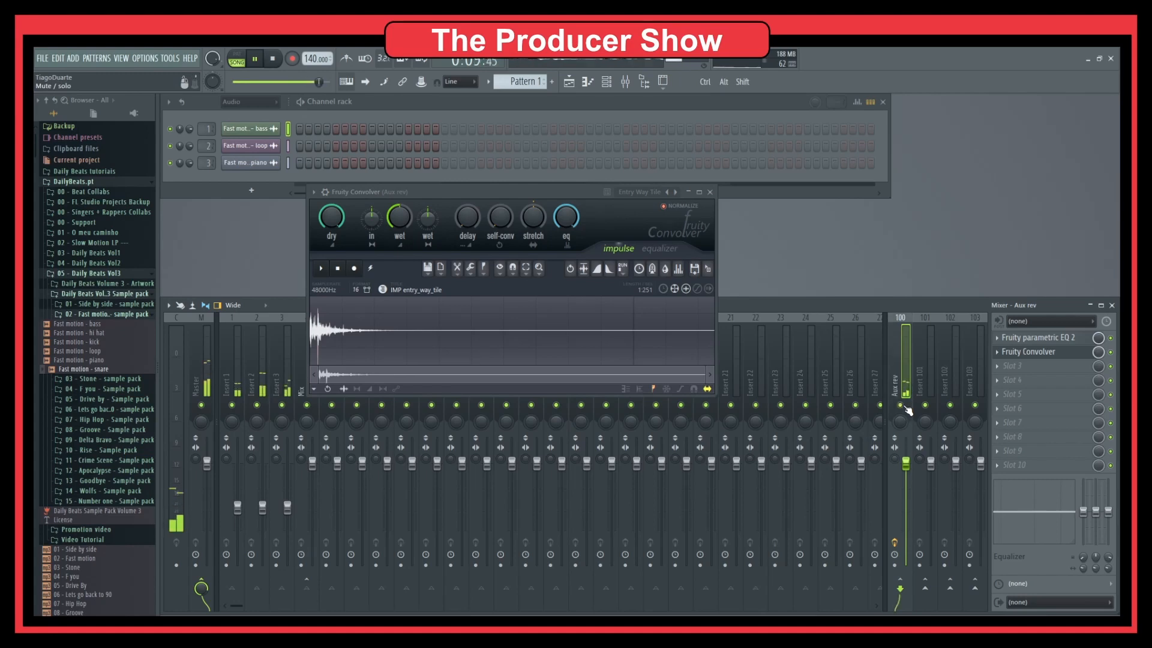
key(space)
click(675, 193)
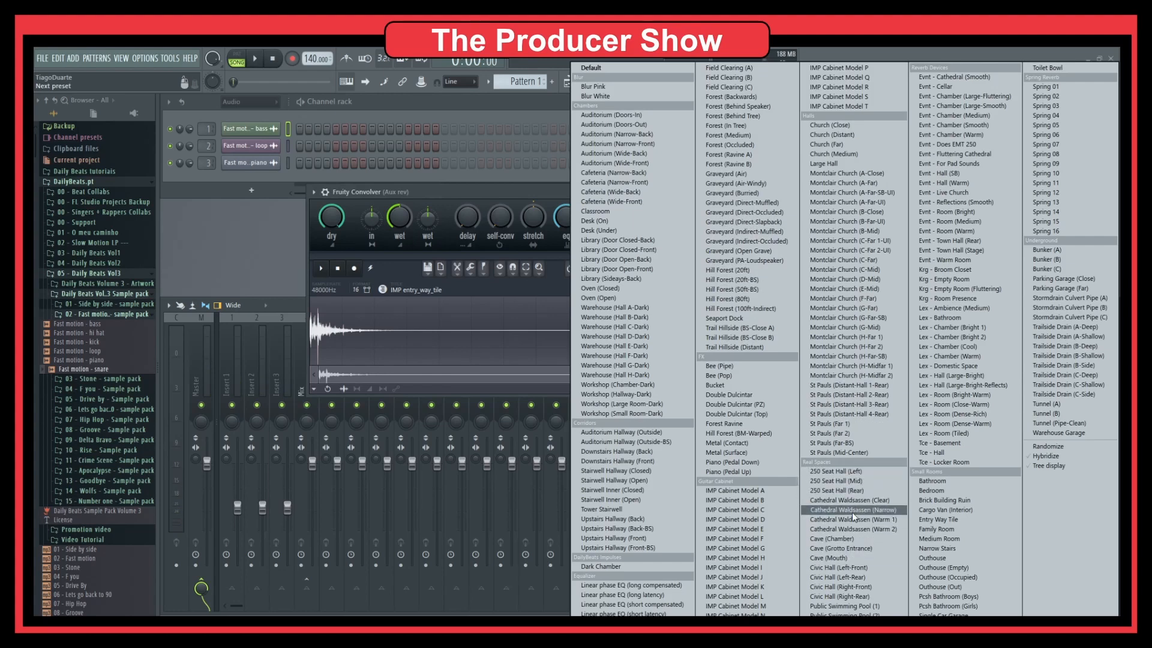
Load the Large Hall impulse and play the song to hear the hall reverb.
click(836, 163)
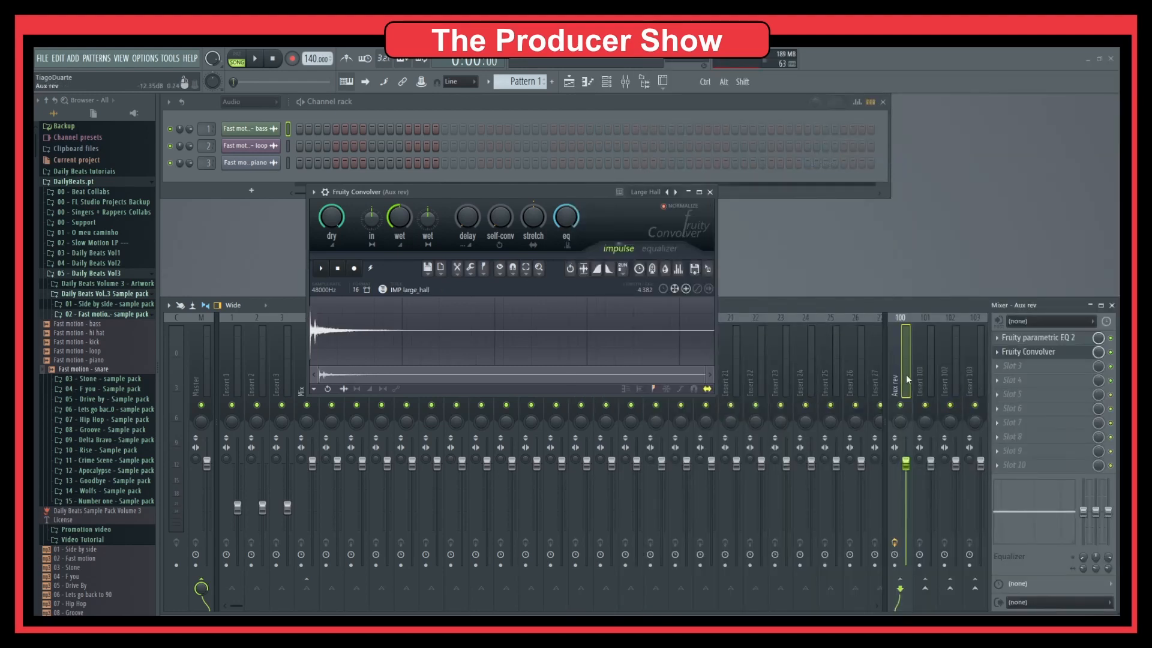
key(space)
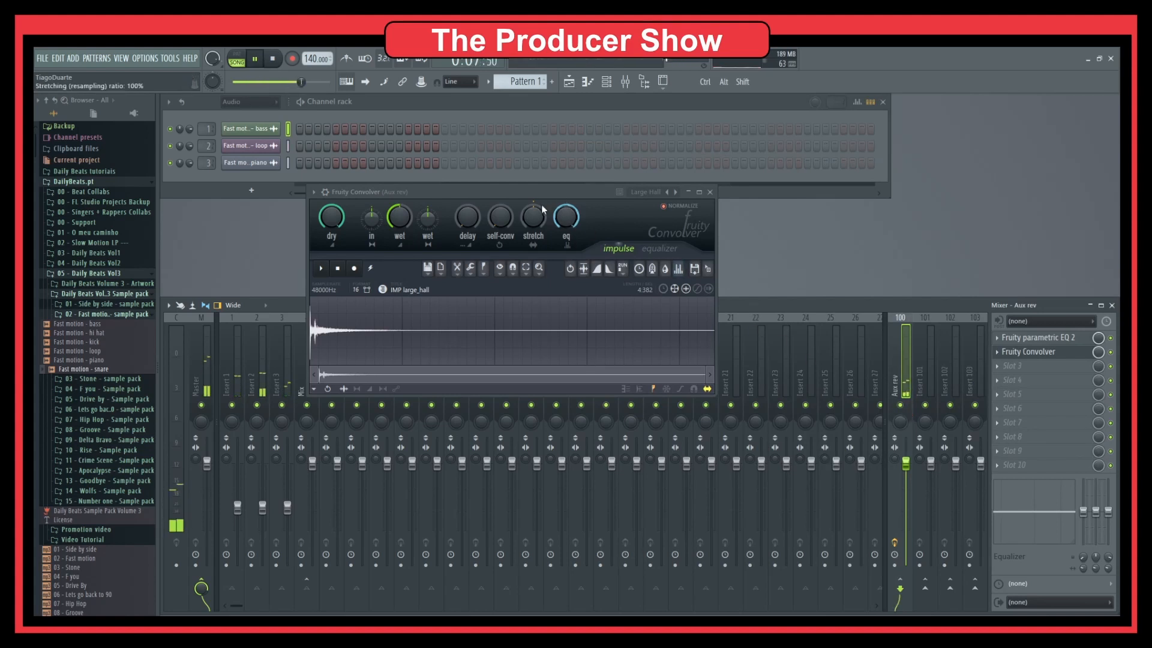
drag(535, 197, 556, 206)
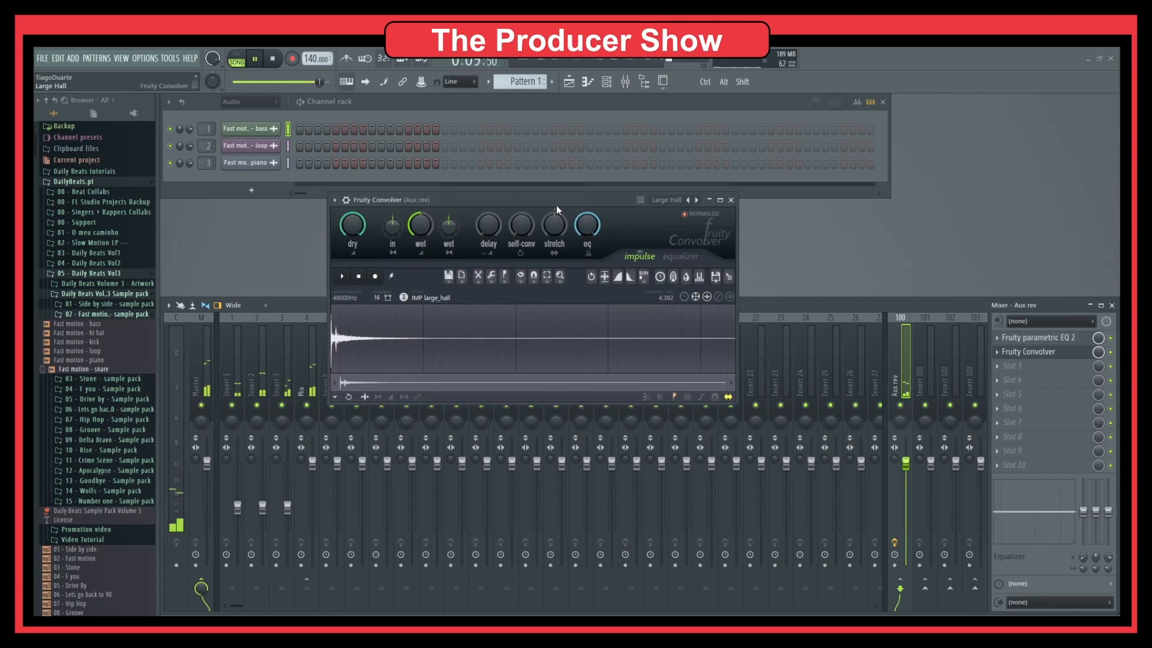
key(space)
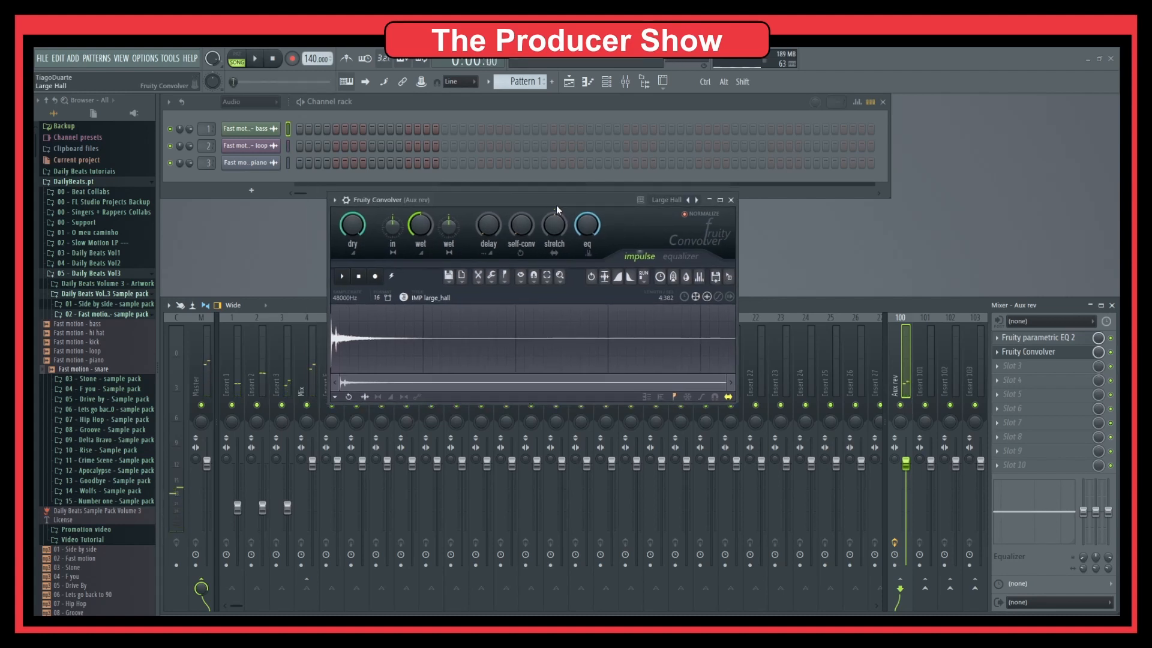